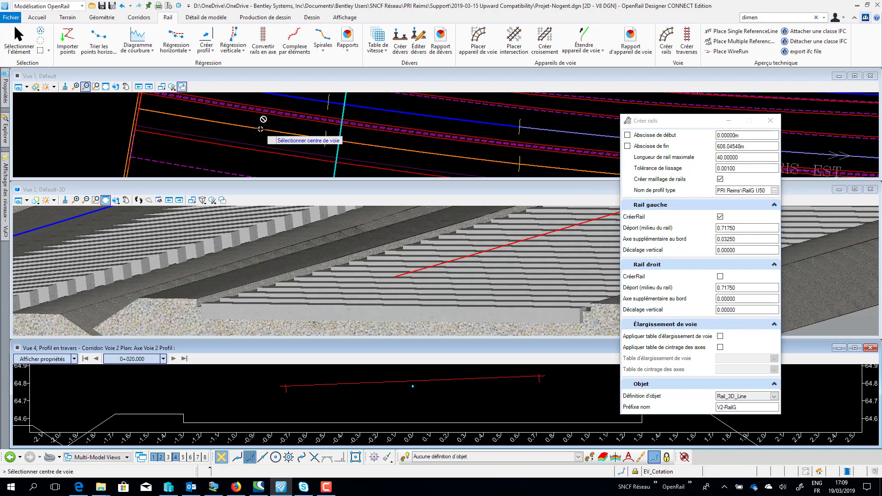
# - Create the left rail along the Voie 2 track centreline with profile RailG U50, locked from station 0 to its end at 608.04548 m
pyautogui.click(246, 71)
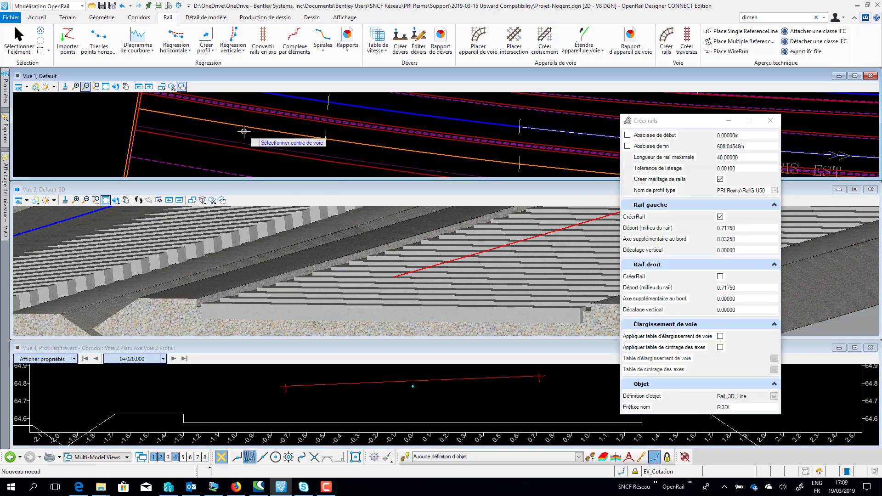
pyautogui.click(243, 132)
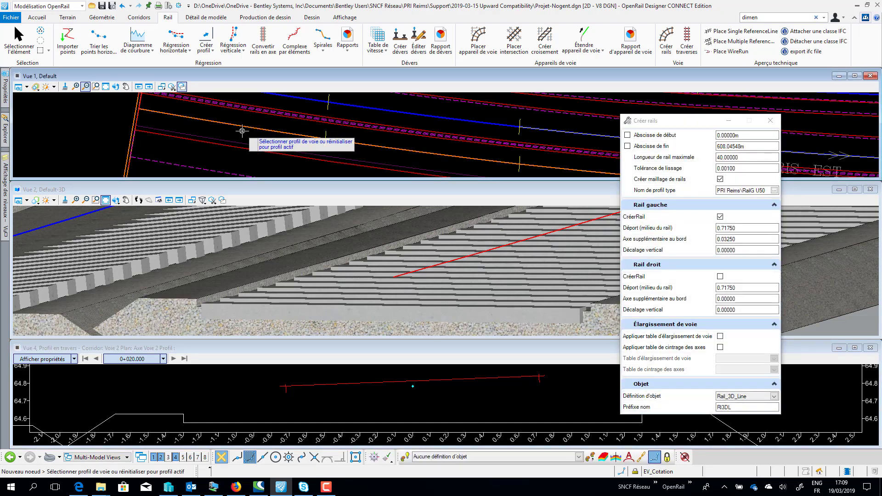
pyautogui.click(242, 132)
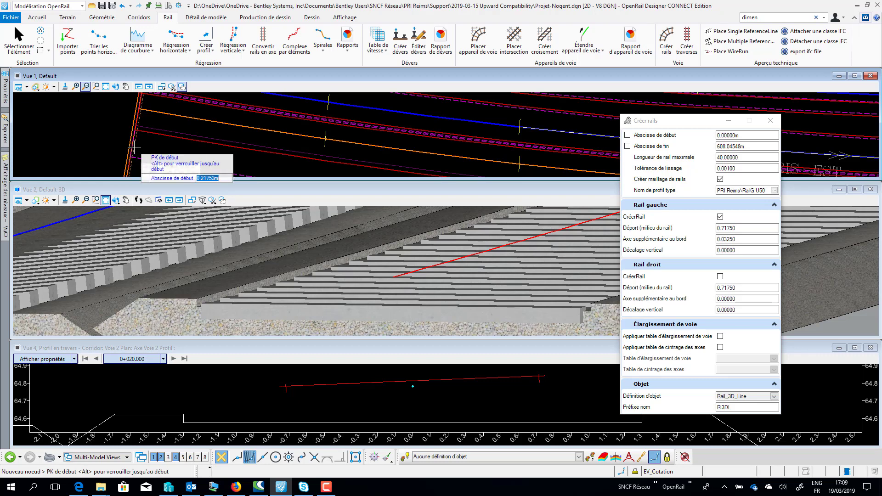
pyautogui.press('alt')
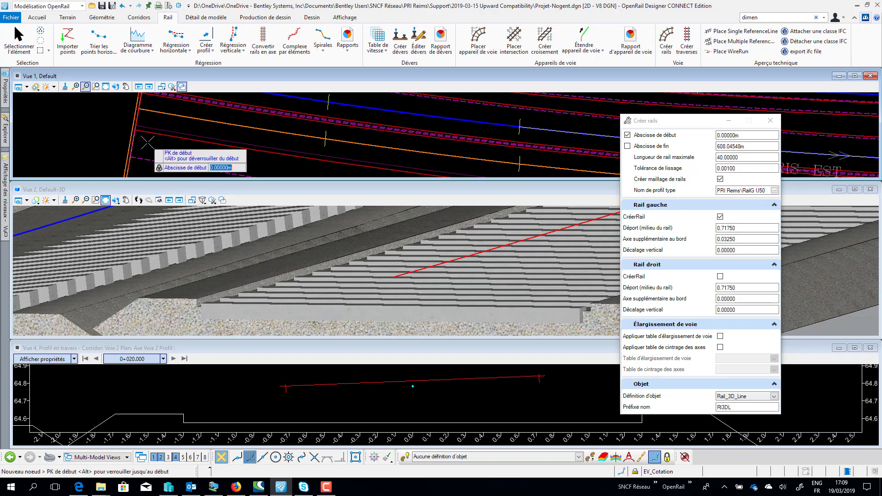
pyautogui.click(148, 142)
pyautogui.press('alt')
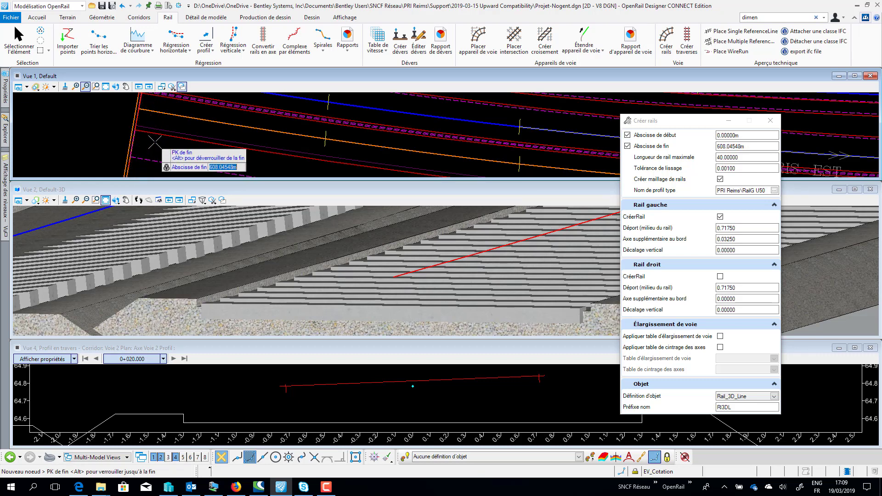
pyautogui.click(154, 142)
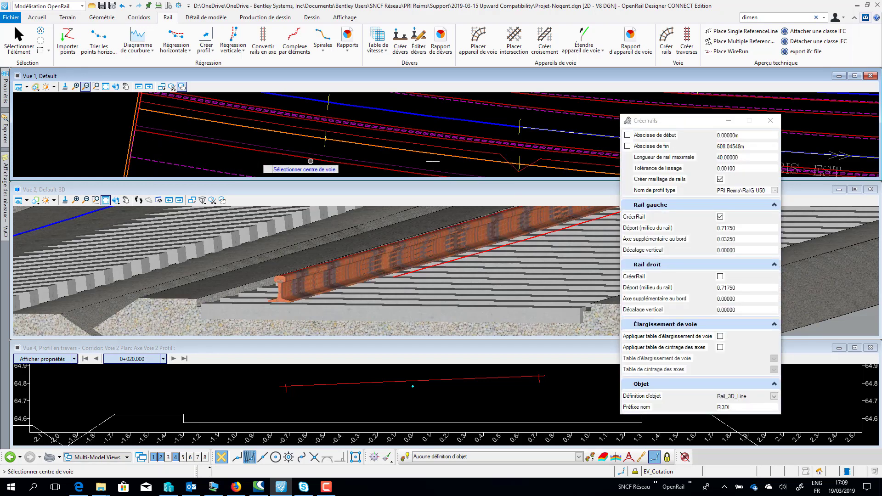
# - Configure rail creation for the right rail only, with profile RailD U50 and an additional axis-to-edge distance of 0.03250
pyautogui.click(720, 216)
pyautogui.click(774, 190)
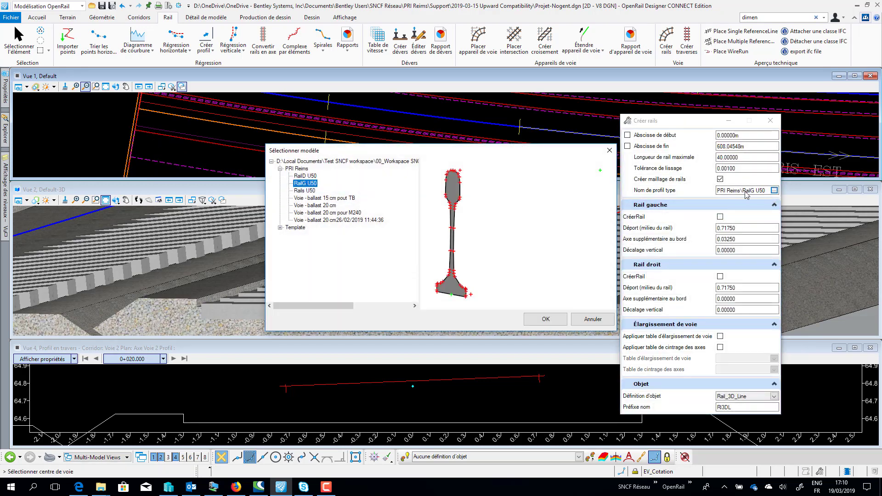
pyautogui.click(546, 319)
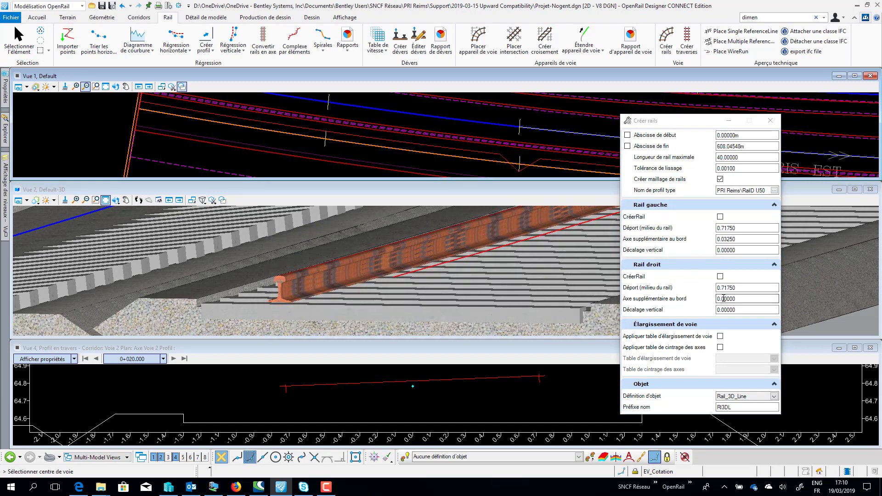
pyautogui.moveTo(723, 298); pyautogui.dragTo(739, 299)
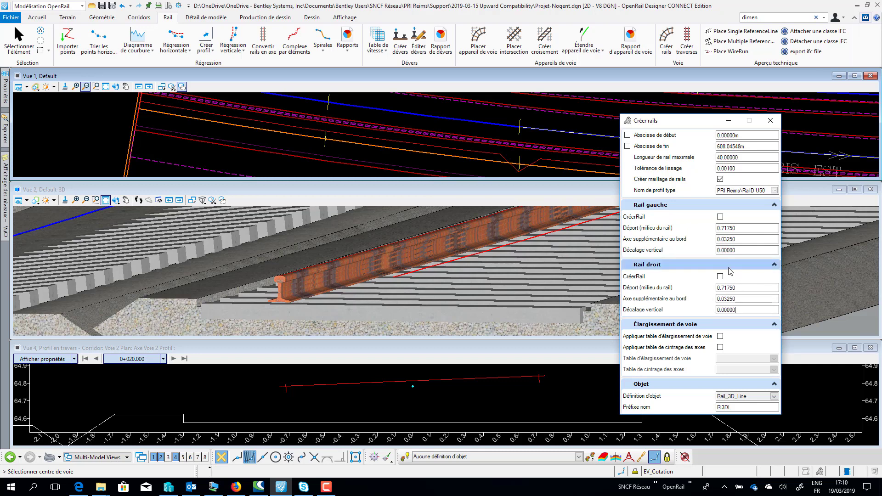
# - Create the right rail along the Voie 2 track centreline over its full length, with the stations locked to start and end
pyautogui.click(214, 121)
pyautogui.rightClick(211, 128)
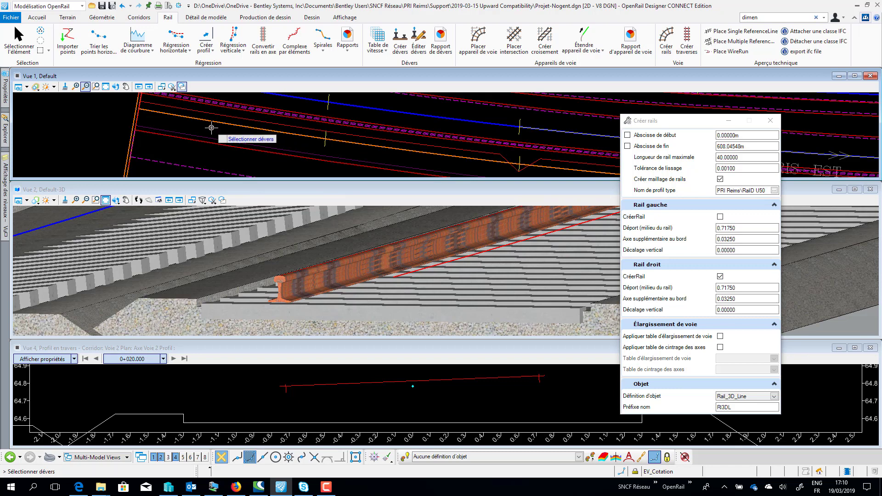
pyautogui.click(134, 142)
pyautogui.click(151, 140)
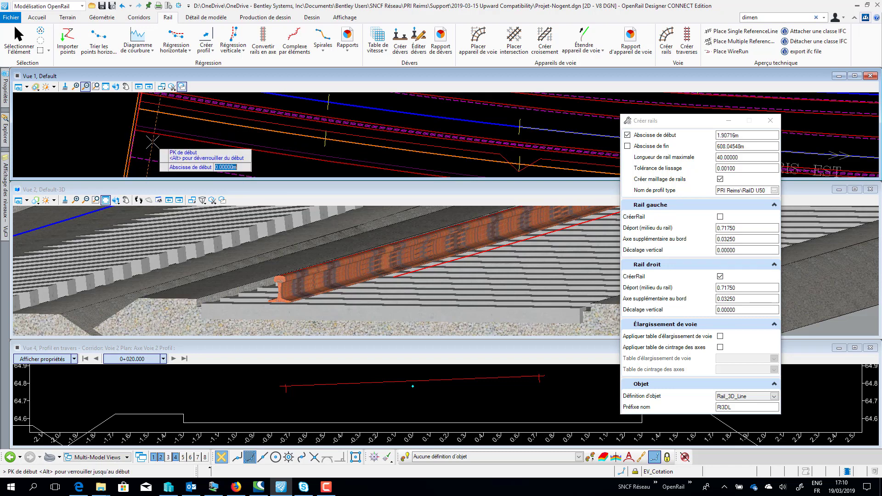
pyautogui.click(151, 141)
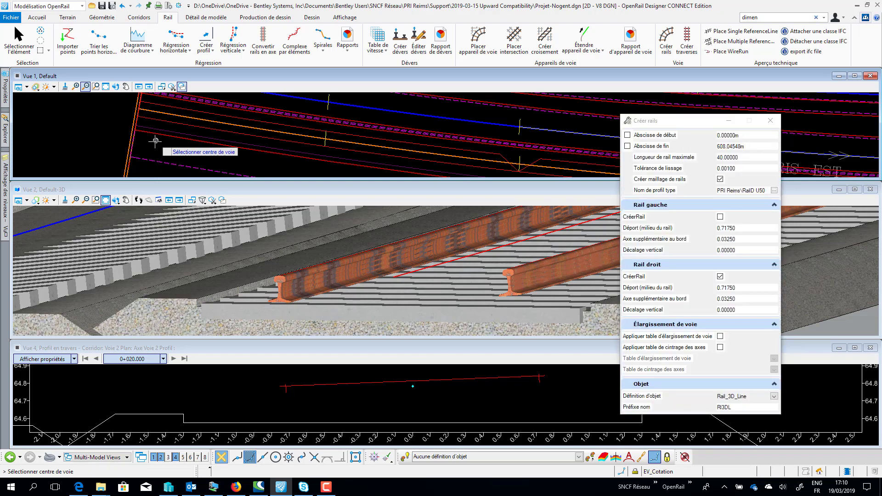
pyautogui.click(18, 40)
pyautogui.click(244, 398)
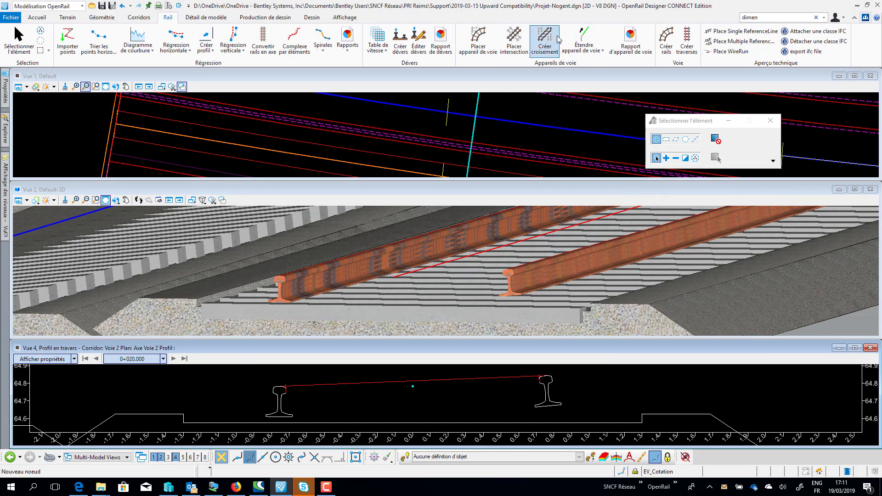
# - Set rail creation to both rails without a rail mesh, with an additional axis-to-edge distance of 0.00000 on each side
pyautogui.click(666, 41)
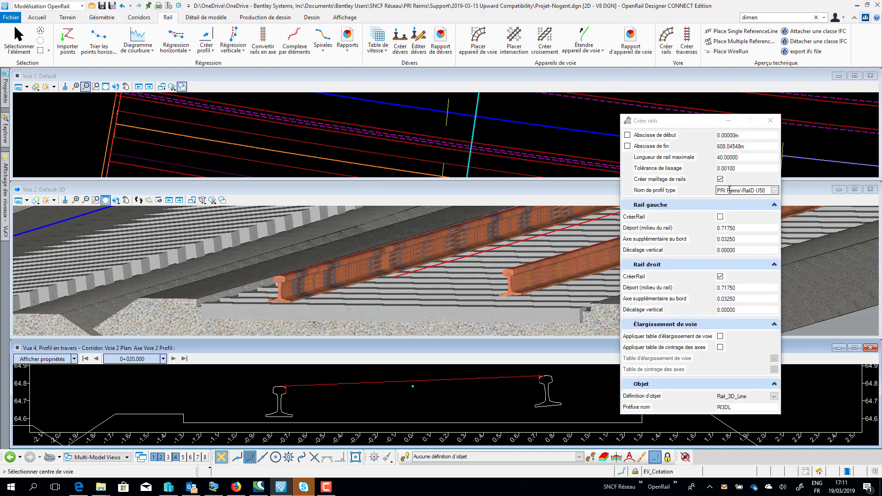
pyautogui.click(719, 179)
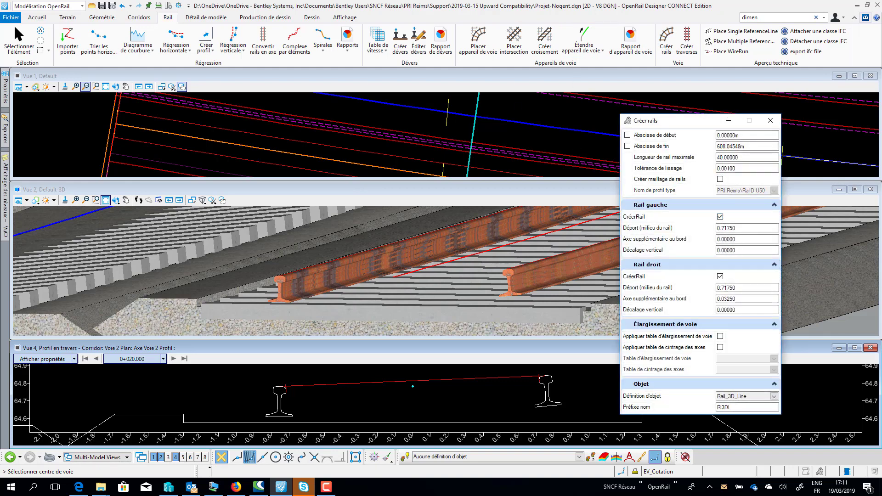
pyautogui.doubleClick(724, 408)
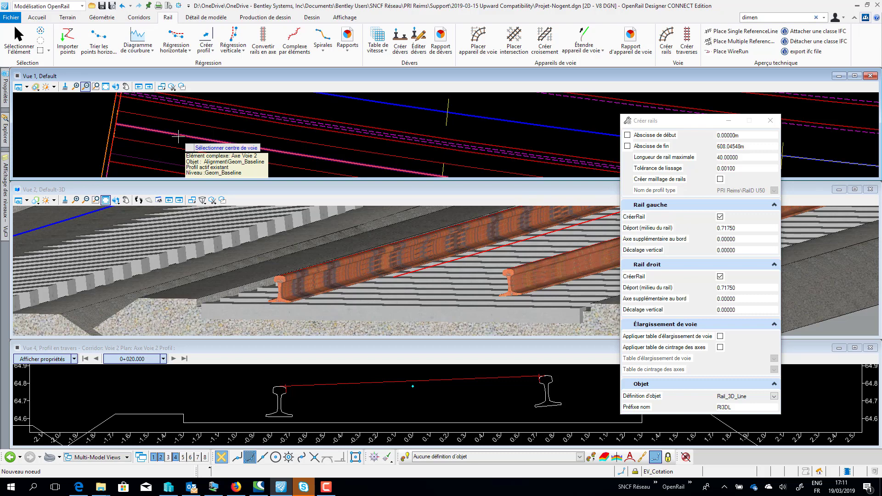
# - Create the left and right rail lines along the Voie 2 centreline, locked from station 0 to 608.04548 m
pyautogui.click(179, 137)
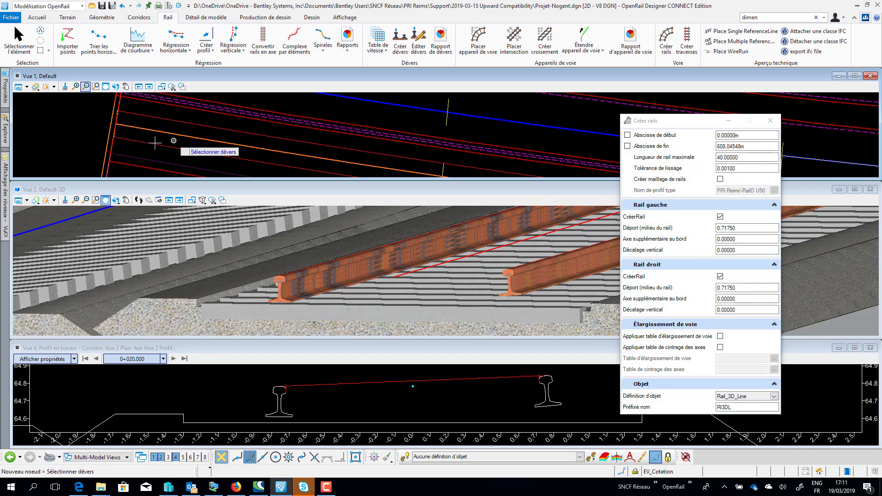
pyautogui.rightClick(121, 147)
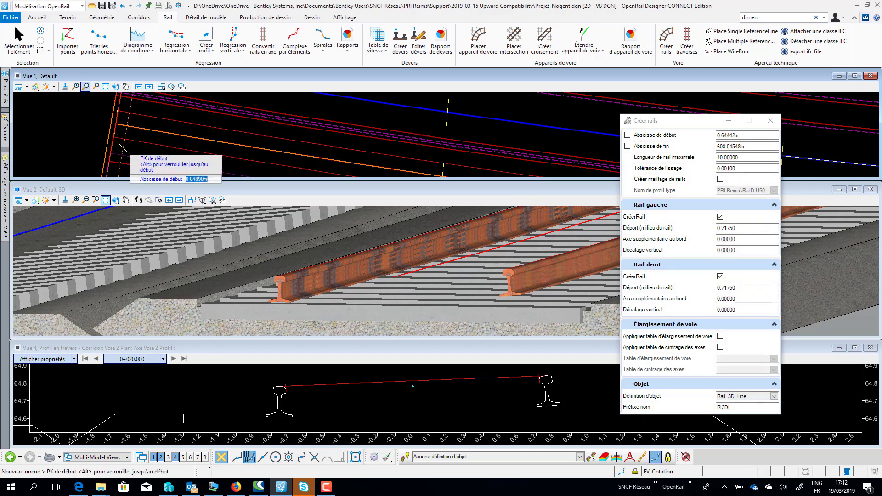
pyautogui.press('alt')
pyautogui.click(124, 147)
pyautogui.press('alt')
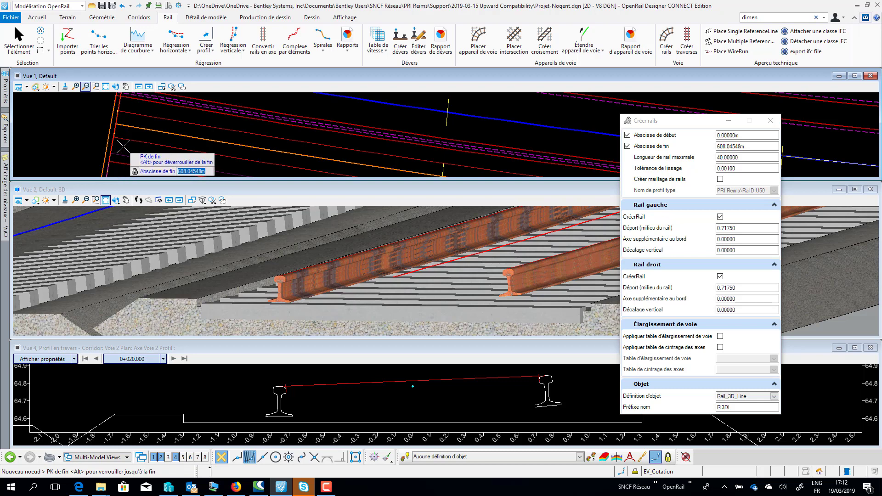
pyautogui.click(123, 146)
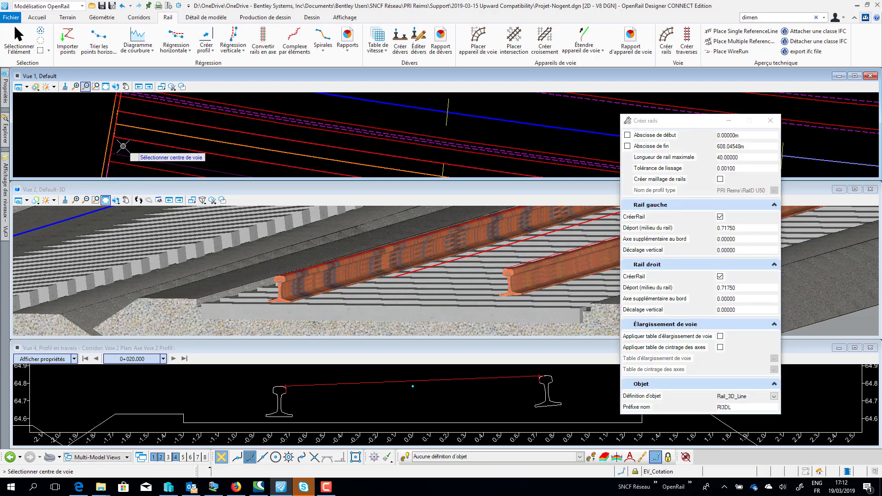
pyautogui.press('Escape')
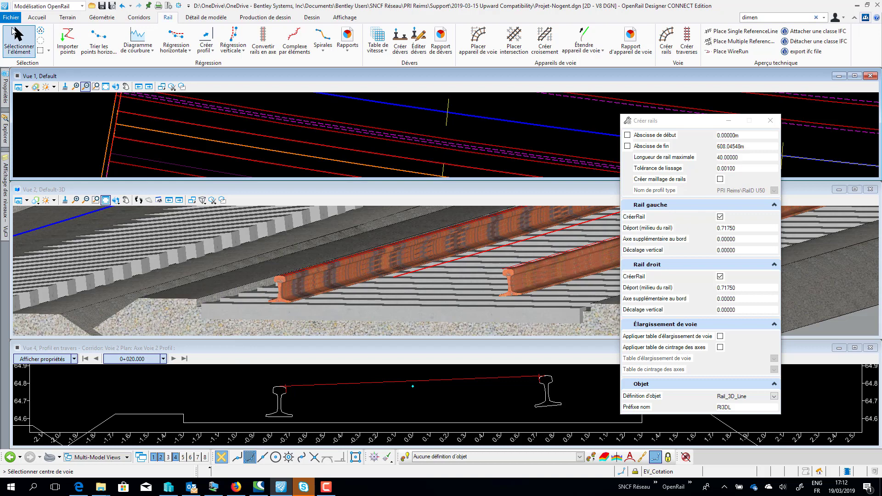
# - Examine in the cross-section how the rail lines sit against the running edges of the left and right rail heads
pyautogui.scroll(8, 287, 390)
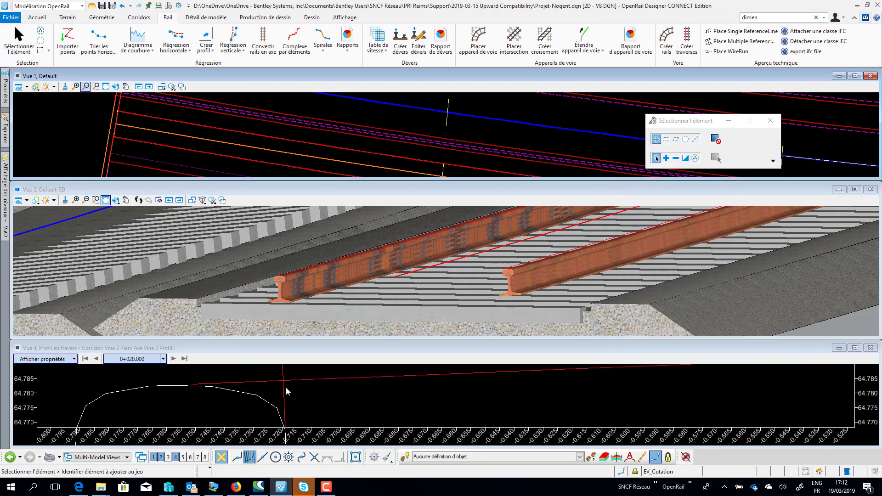
pyautogui.scroll(4, 288, 384)
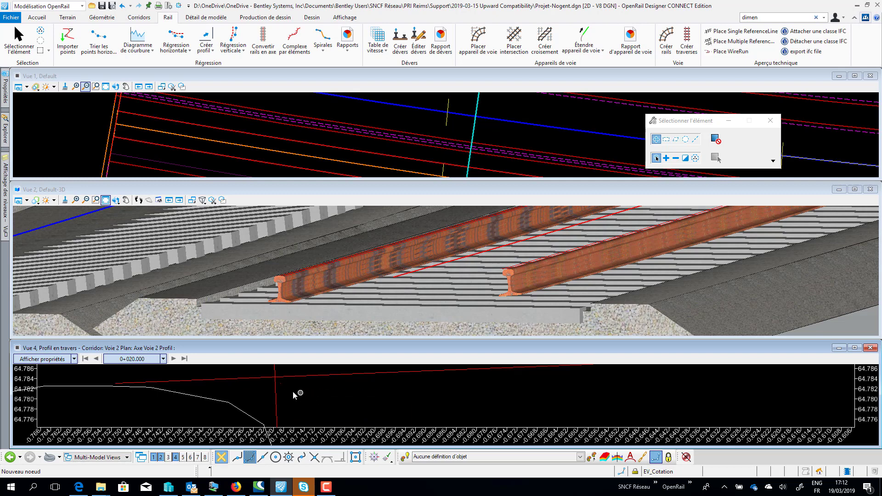
pyautogui.scroll(-12, 293, 390)
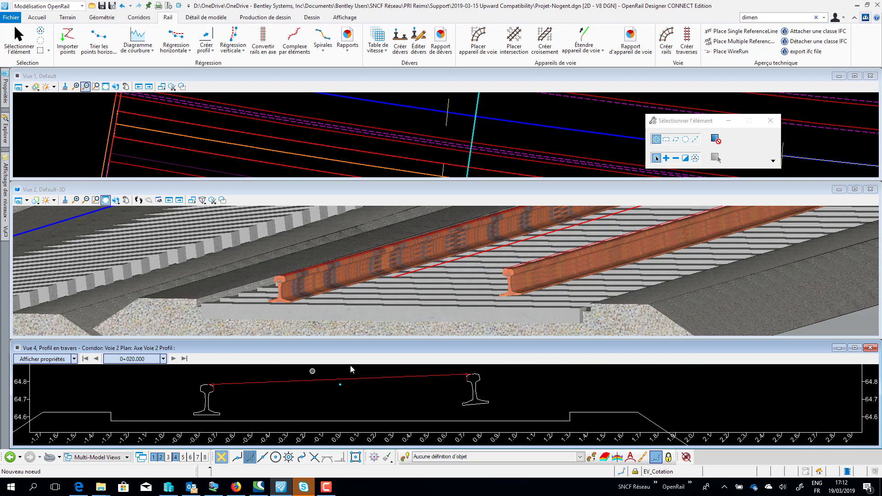
pyautogui.scroll(8, 471, 374)
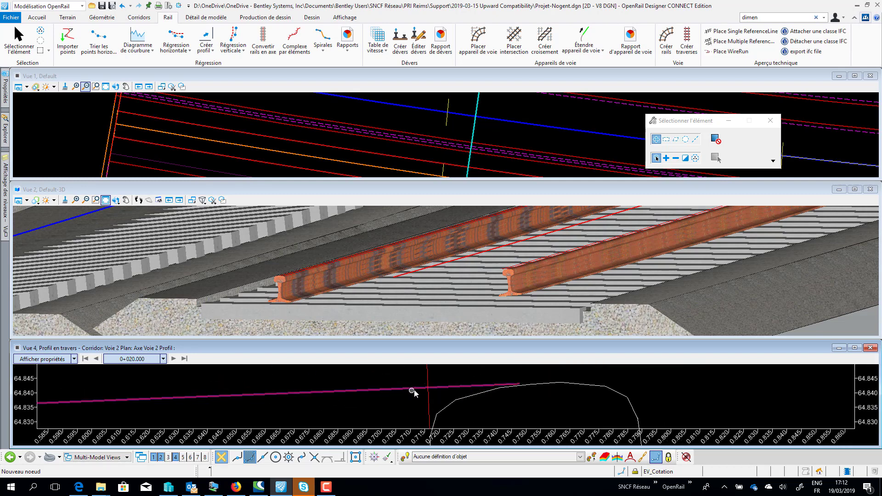
pyautogui.scroll(-6, 424, 387)
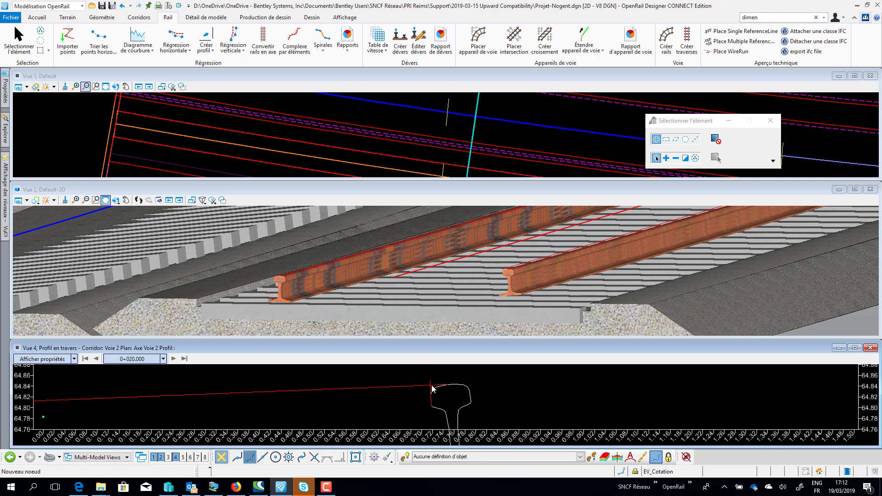
pyautogui.moveTo(290, 396); pyautogui.dragTo(436, 386, button='middle')
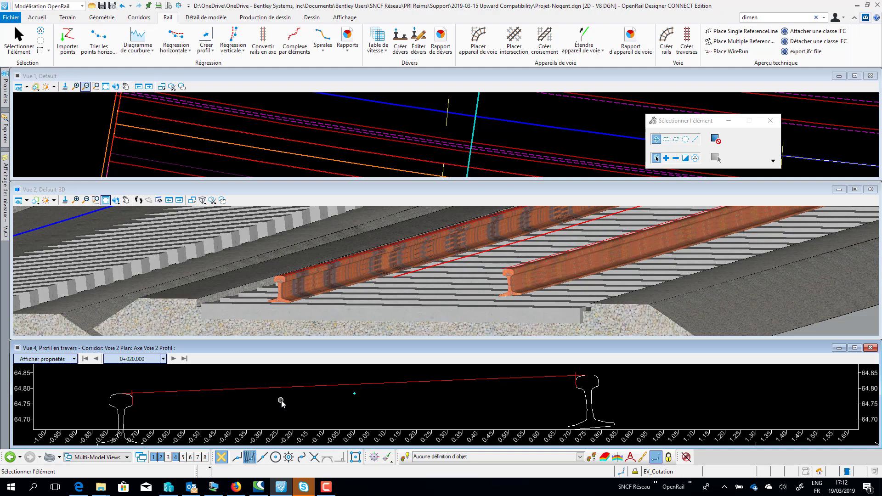
pyautogui.scroll(-1, 280, 400)
pyautogui.moveTo(280, 401); pyautogui.dragTo(310, 390, button='middle')
pyautogui.scroll(-1, 295, 389)
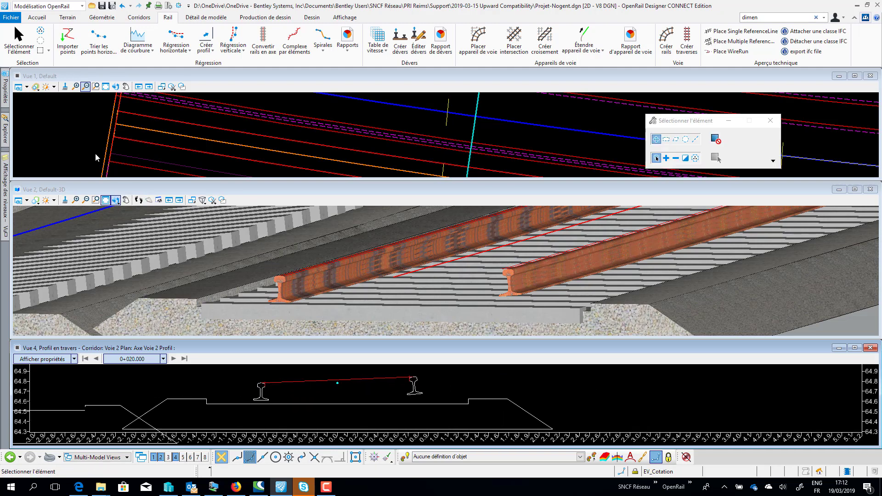
pyautogui.click(56, 108)
pyautogui.click(138, 17)
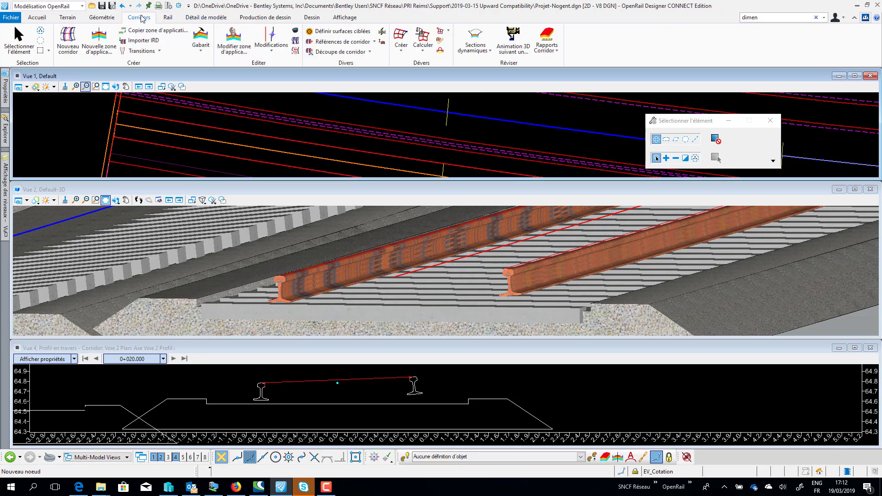
pyautogui.click(265, 36)
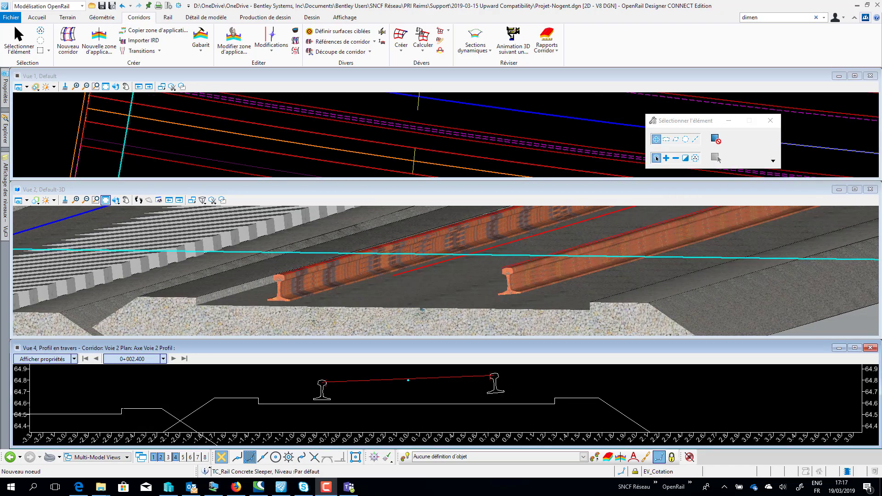
# - Create TC_Rail Concrete Sleeper sleepers along the Voie 2 track centreline, locked from station 0 to 608.04548 m
pyautogui.click(168, 18)
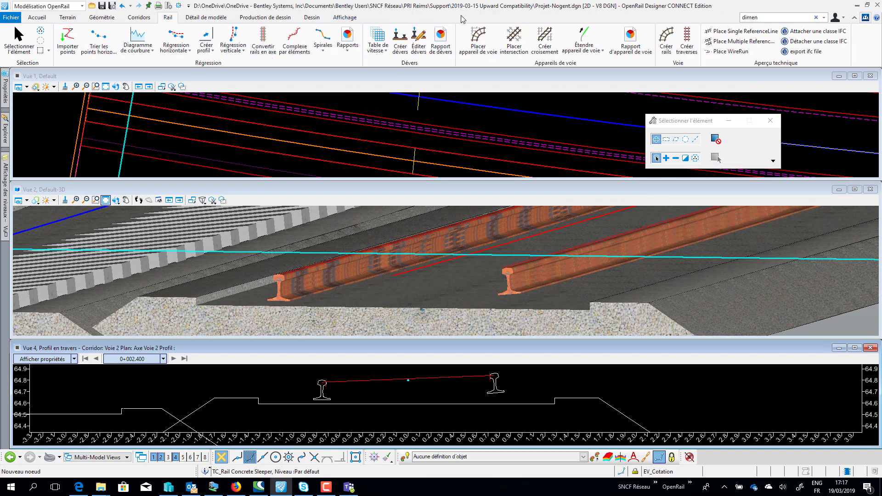
pyautogui.click(686, 41)
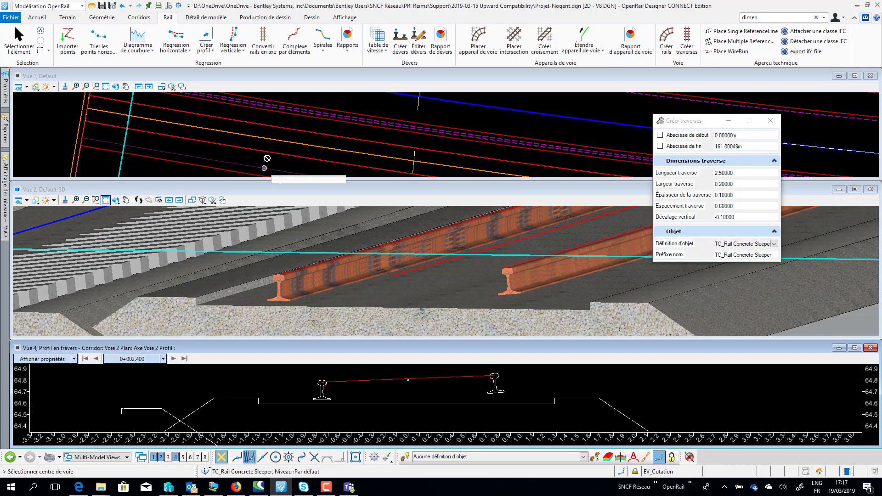
pyautogui.click(260, 134)
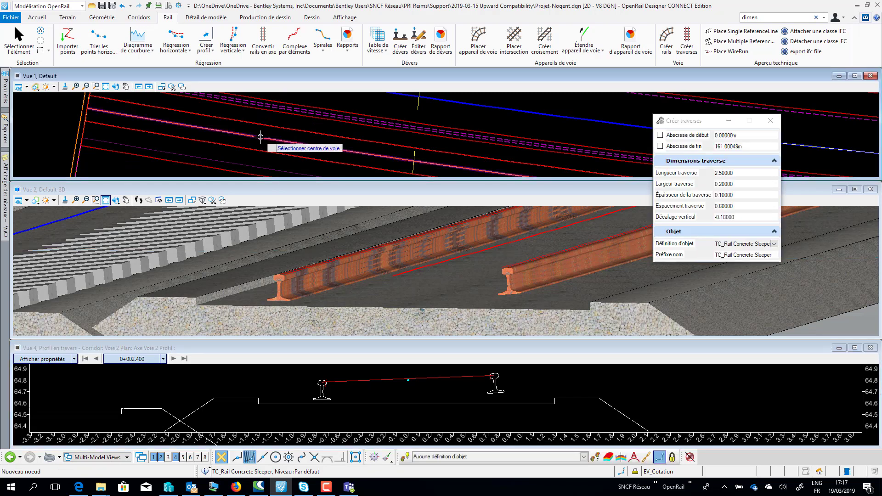
pyautogui.click(80, 161)
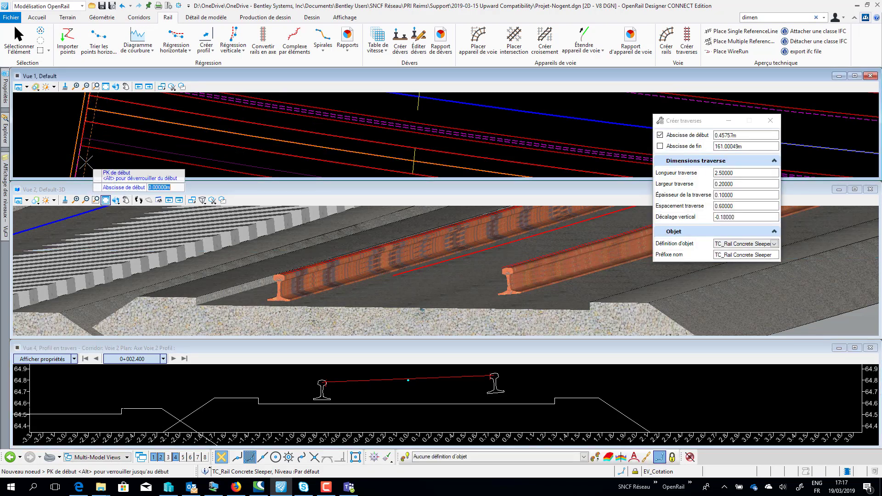
pyautogui.click(87, 162)
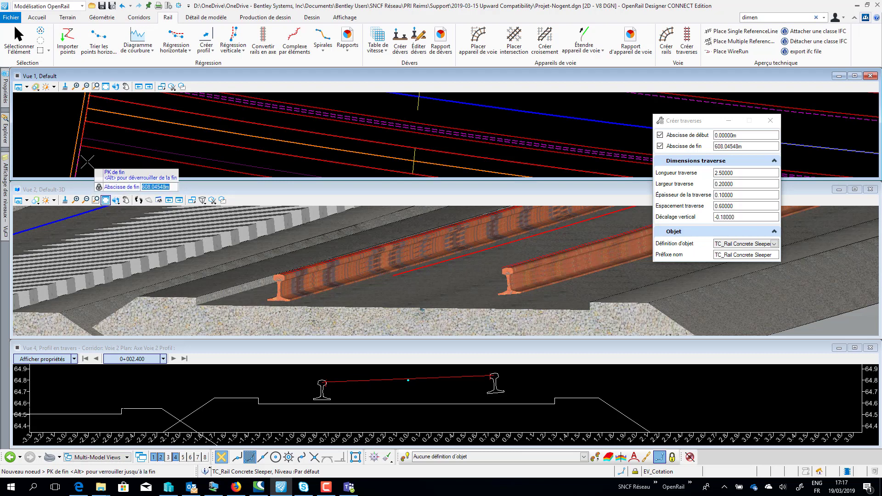
pyautogui.click(88, 162)
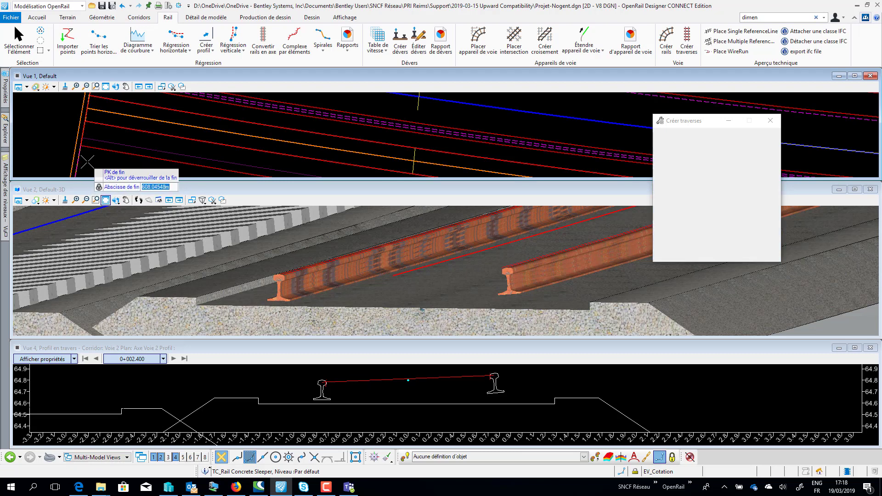
pyautogui.click(276, 370)
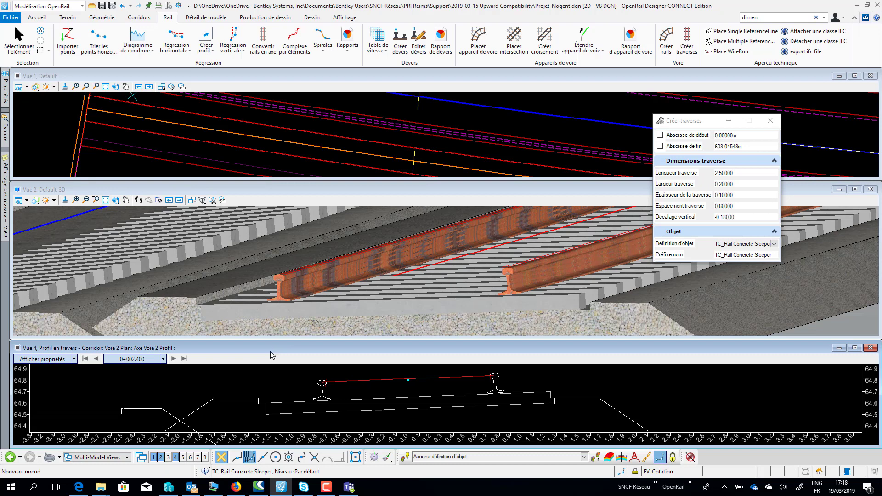
# - Begin a point control railD on the Voie 2 corridor, locked to its start and end, for the point Vx-RD
pyautogui.click(139, 18)
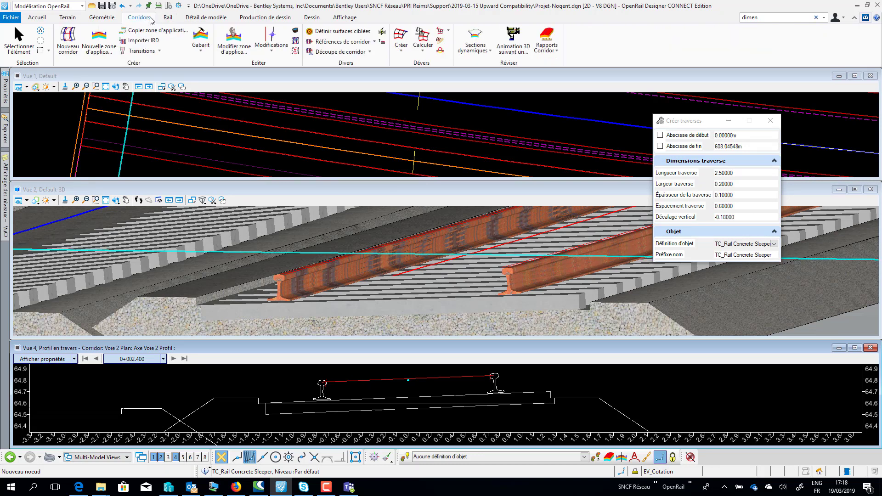
pyautogui.click(270, 38)
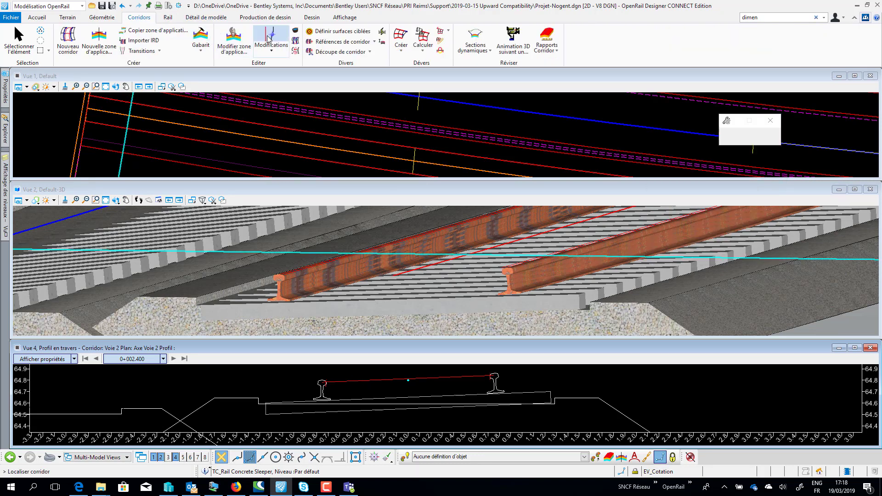
pyautogui.click(182, 149)
pyautogui.click(180, 149)
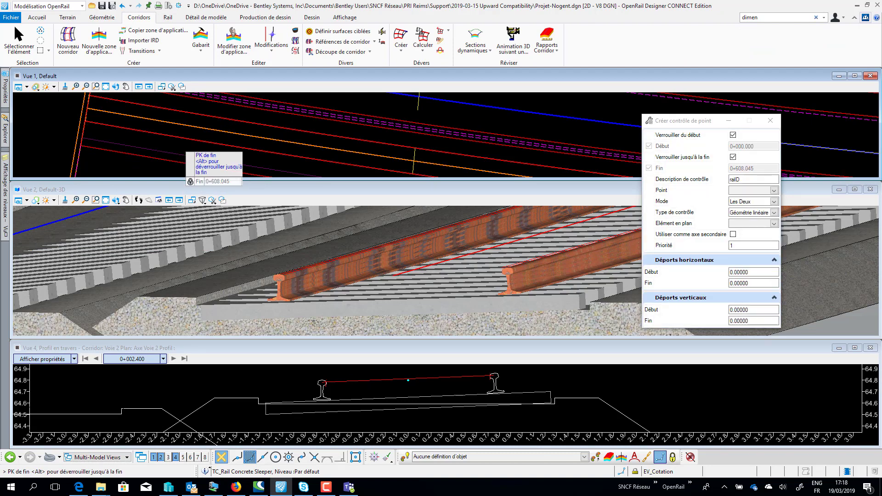
pyautogui.press('Return')
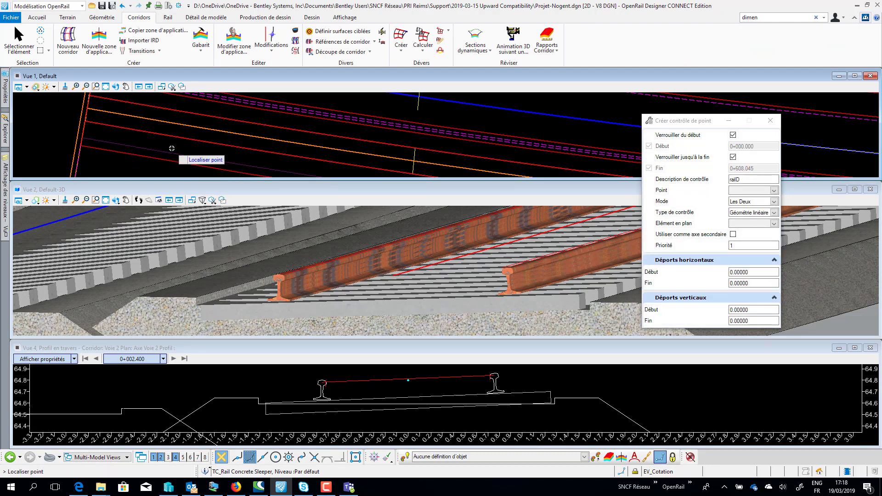
pyautogui.click(774, 191)
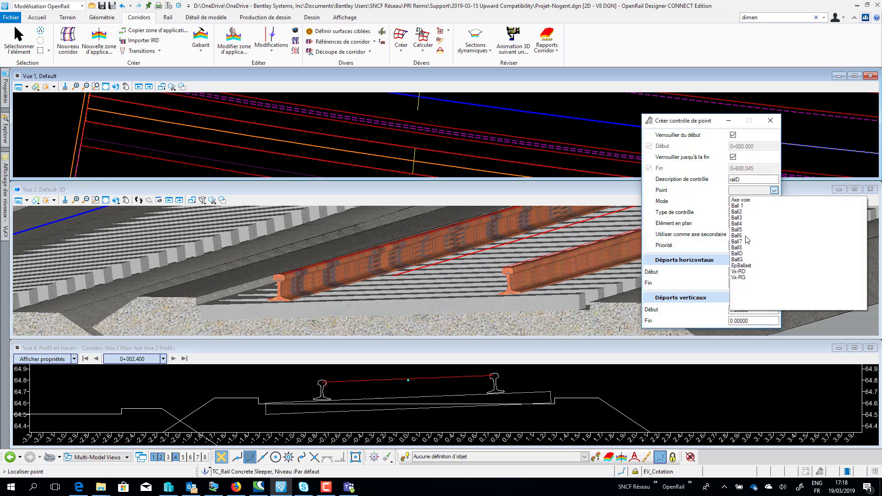
pyautogui.click(739, 272)
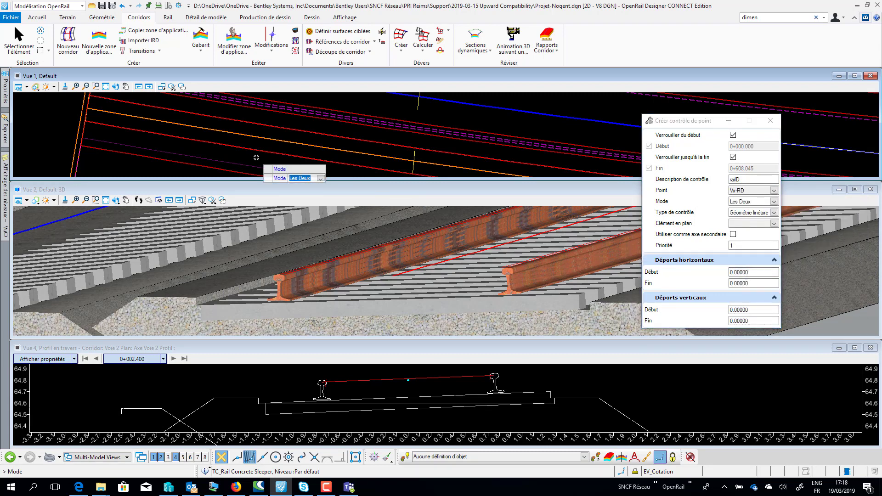
# - Tie Vx-RD to the right rail line RI3DL3 and its active profile in mode Les Deux, with priority 1 and zero offsets
pyautogui.click(256, 157)
pyautogui.scroll(3, 169, 129)
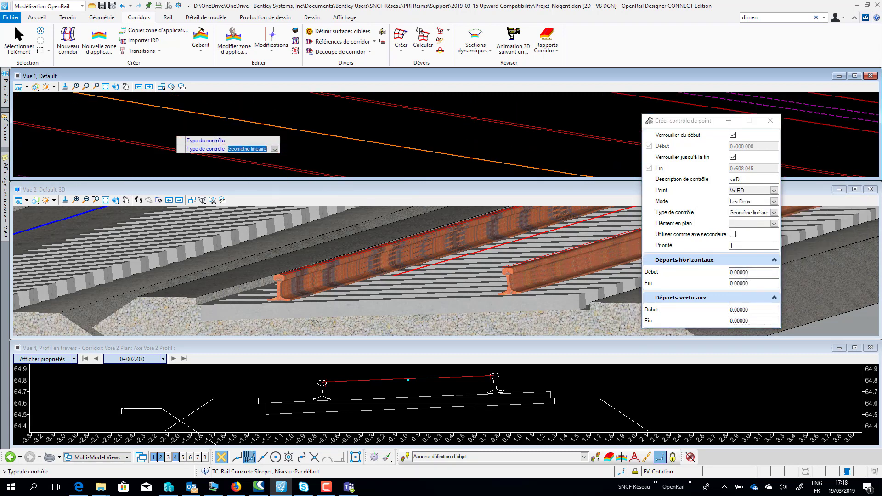
pyautogui.click(140, 142)
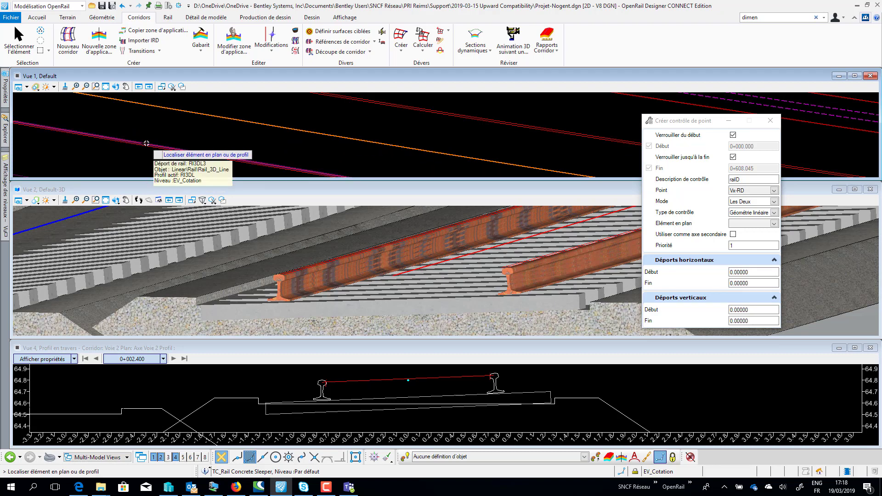
pyautogui.click(146, 143)
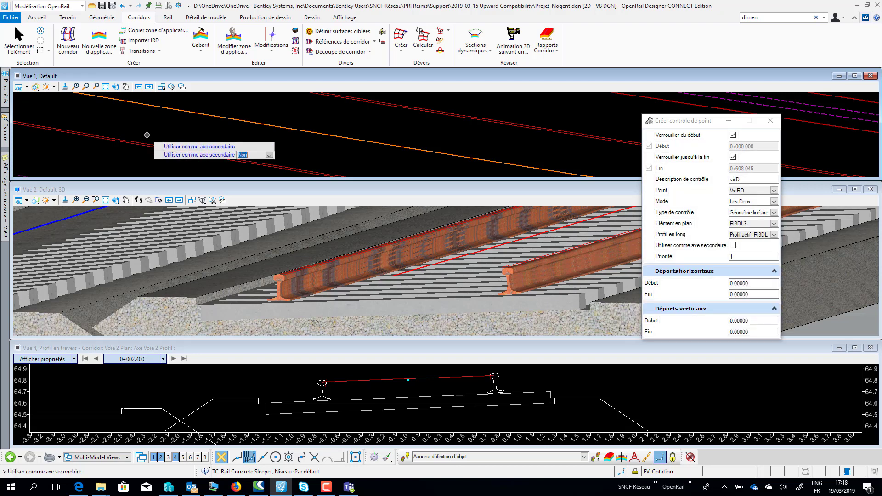
pyautogui.click(146, 143)
pyautogui.click(146, 143)
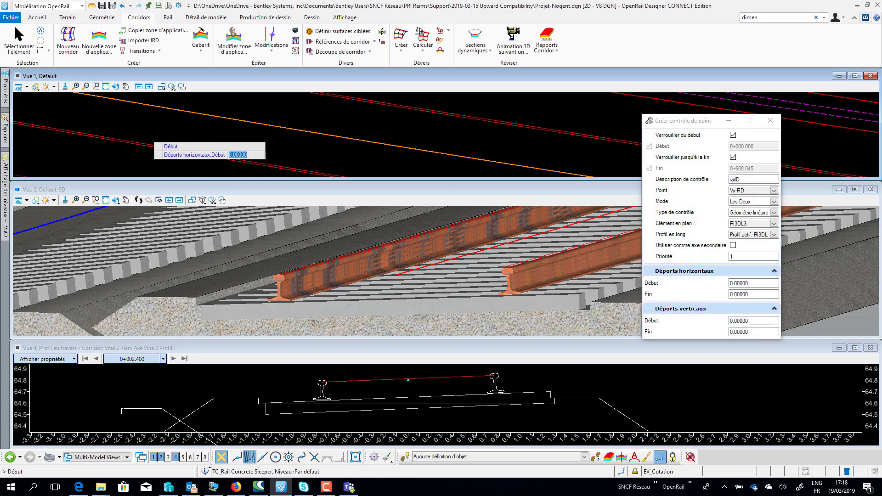
pyautogui.click(146, 144)
pyautogui.click(146, 141)
pyautogui.click(146, 138)
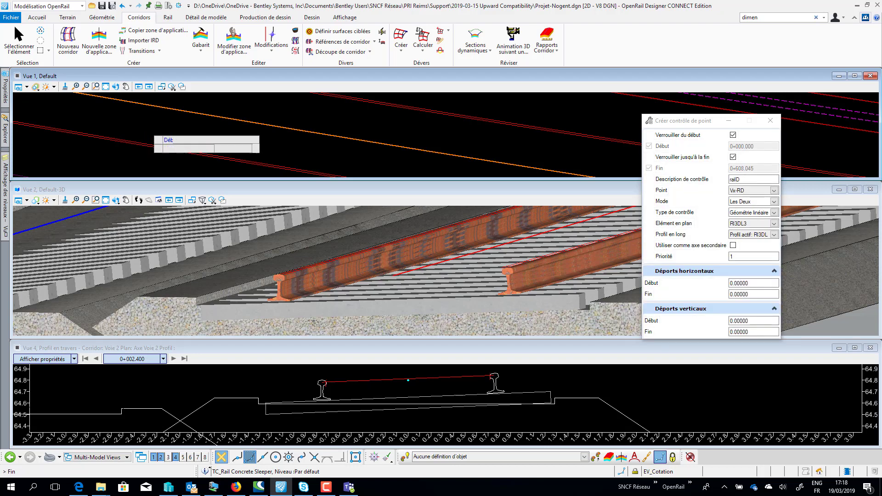
pyautogui.click(146, 138)
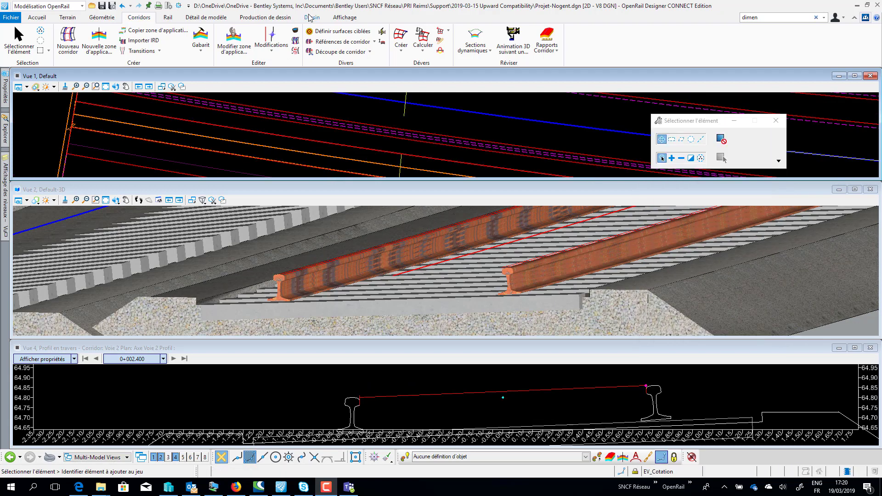
# - Begin a point control railG on the Voie 2 corridor over its full length for the point Vx-RG
pyautogui.click(271, 37)
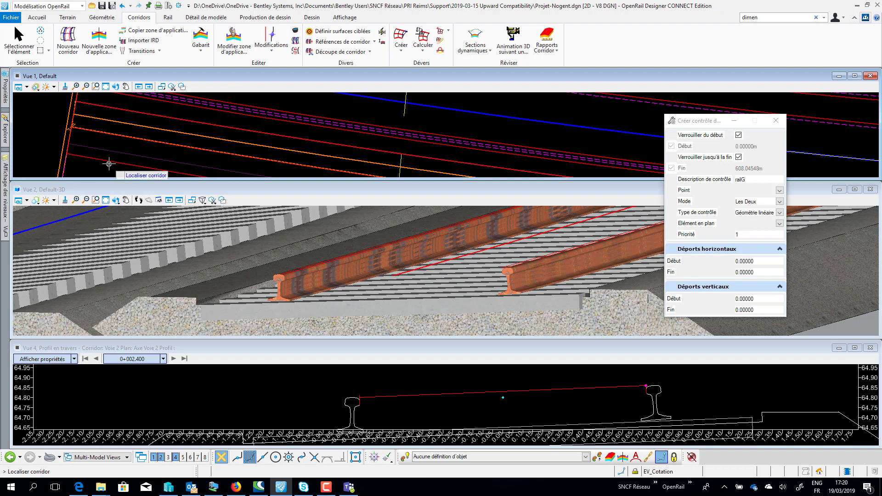
pyautogui.click(121, 154)
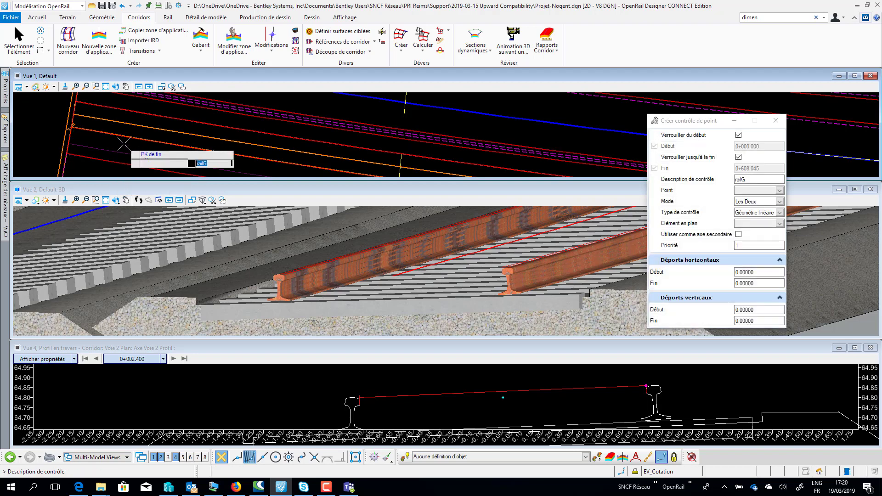
pyautogui.click(132, 145)
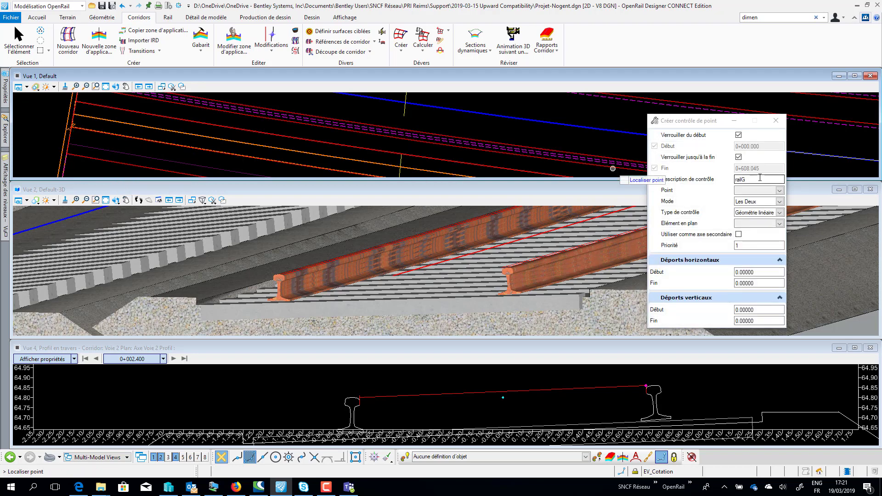
pyautogui.click(776, 190)
pyautogui.click(752, 277)
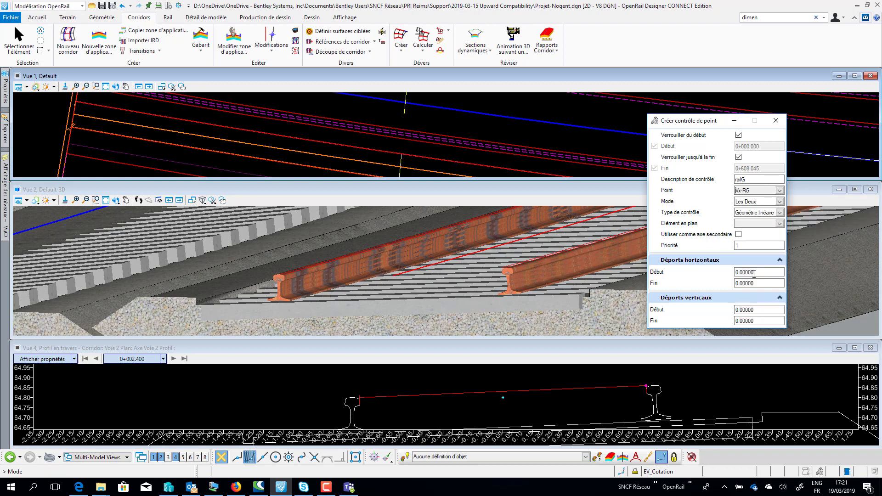
# - Tie Vx-RG to the left rail line RI3DL2 and its active profile in mode Les Deux, with priority 1 and zero offsets
pyautogui.click(231, 162)
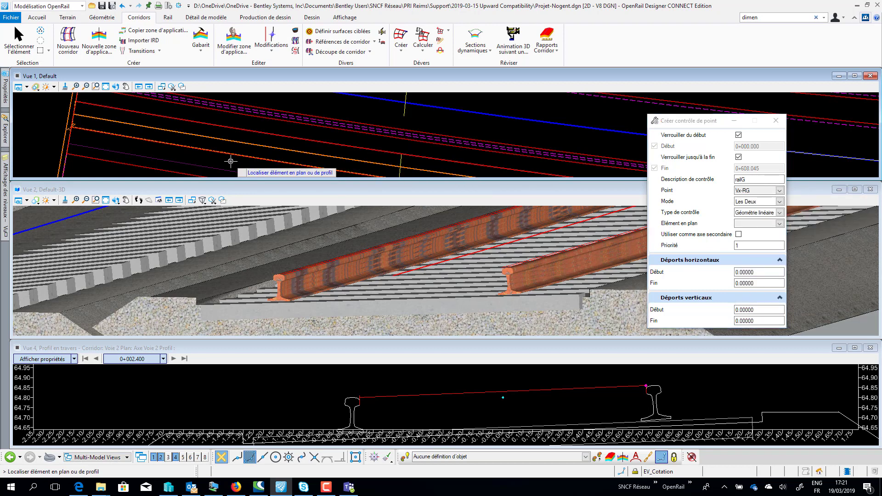
pyautogui.scroll(5, 212, 133)
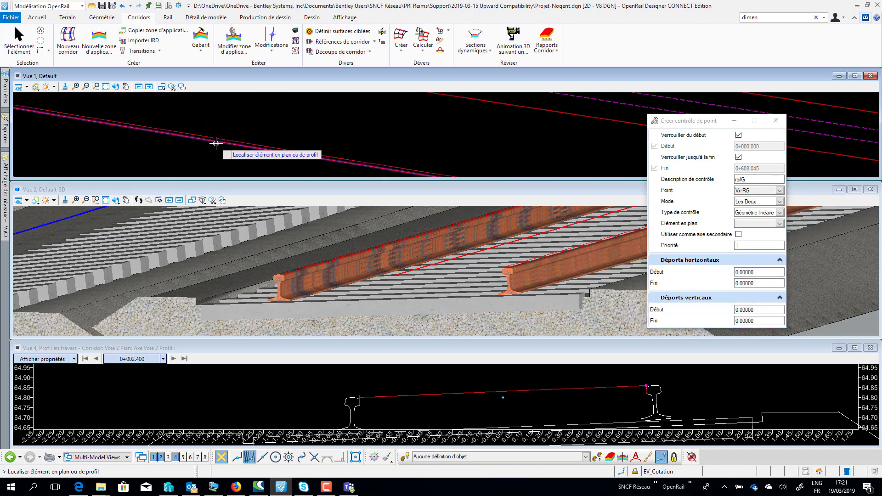
pyautogui.click(213, 143)
pyautogui.click(207, 153)
pyautogui.click(208, 153)
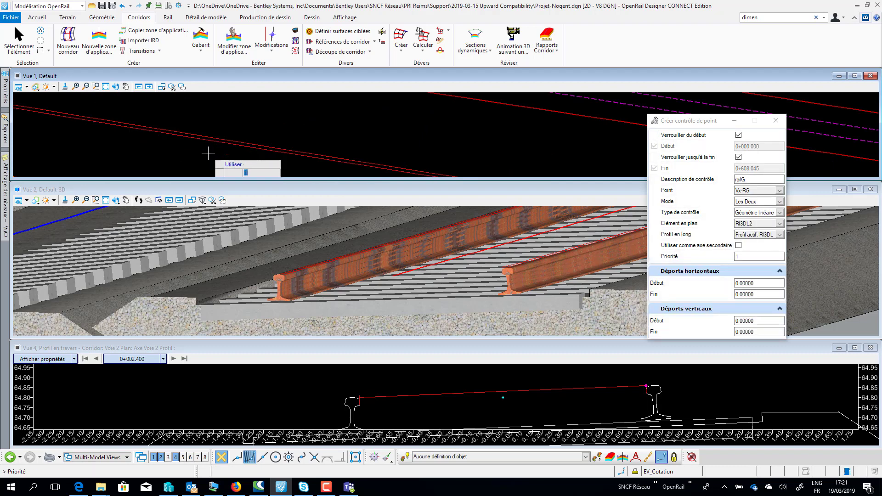
pyautogui.click(208, 153)
pyautogui.click(208, 152)
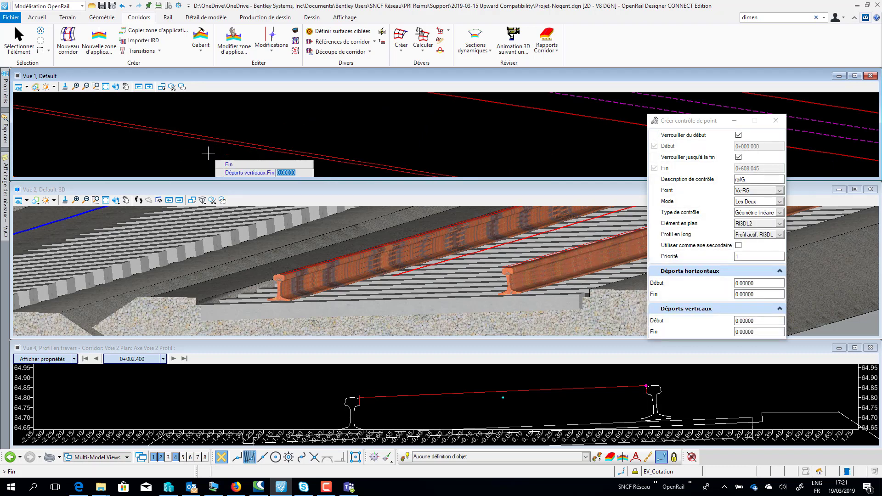
pyautogui.click(207, 153)
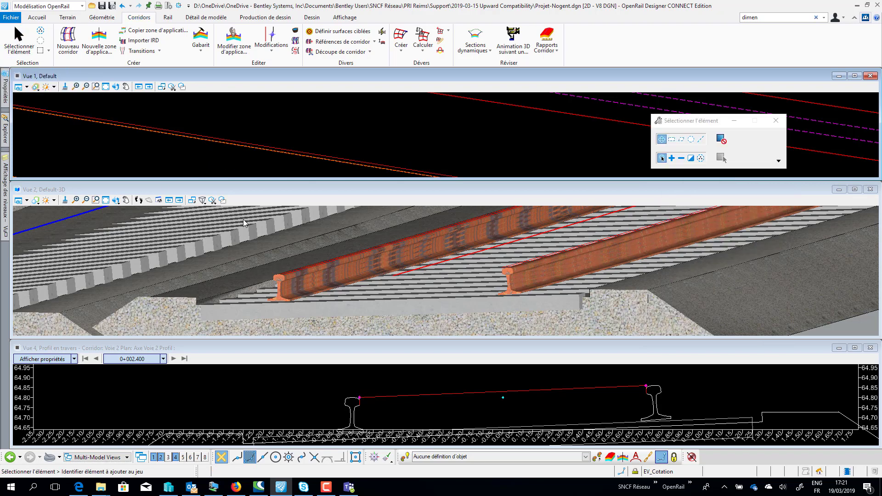
# - Measure the perpendicular distance in the cross-section between the near-vertical red line beside the left rail head and the Vx-RG control point
pyautogui.scroll(5, 362, 406)
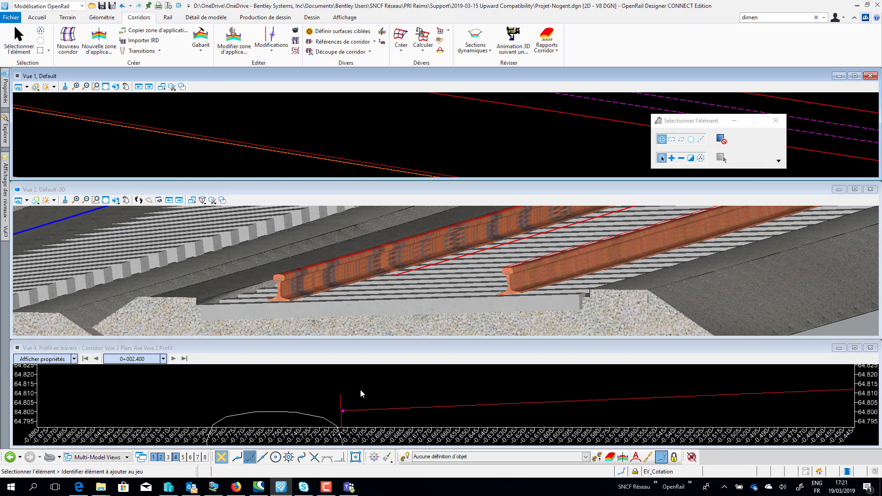
pyautogui.scroll(2, 337, 415)
pyautogui.scroll(-1, 320, 393)
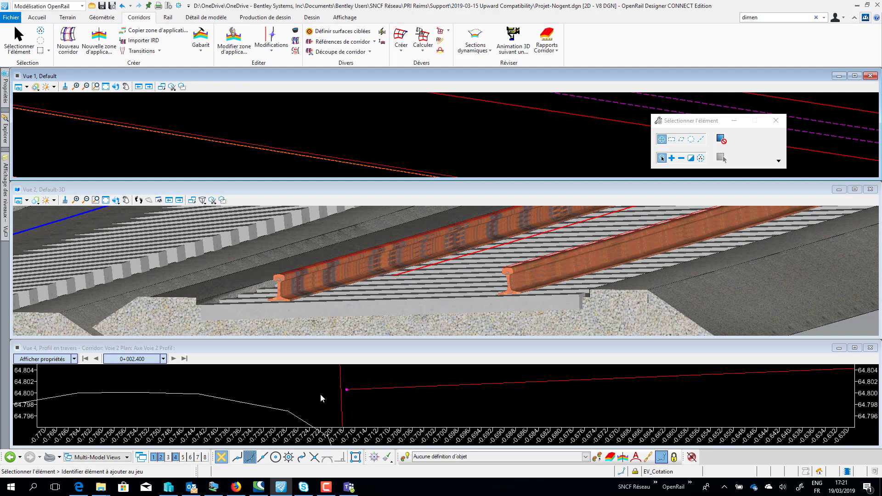
pyautogui.click(311, 17)
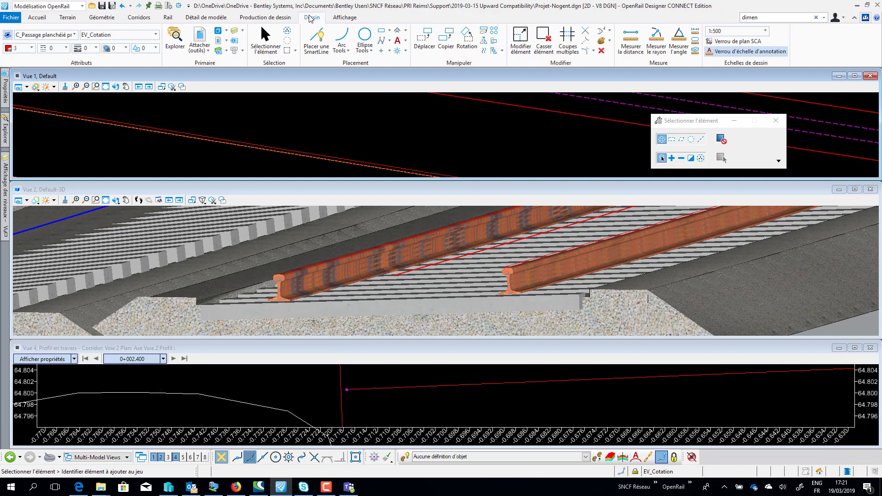
pyautogui.click(630, 39)
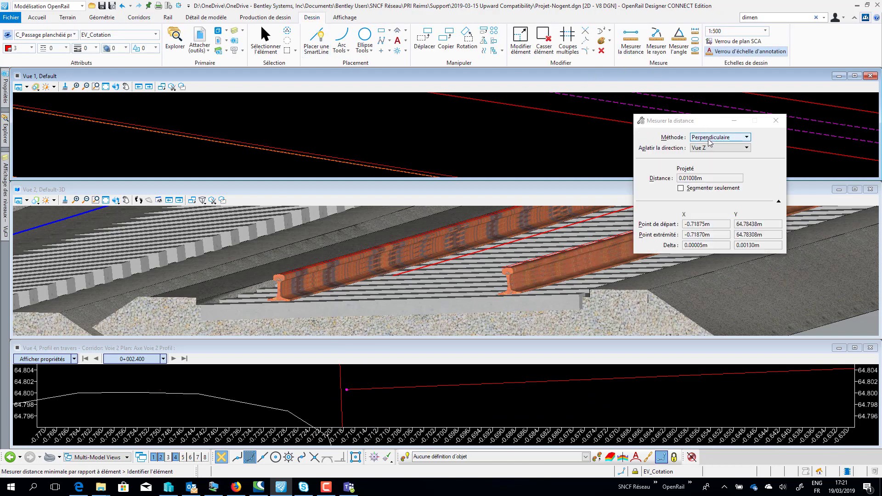
pyautogui.click(344, 404)
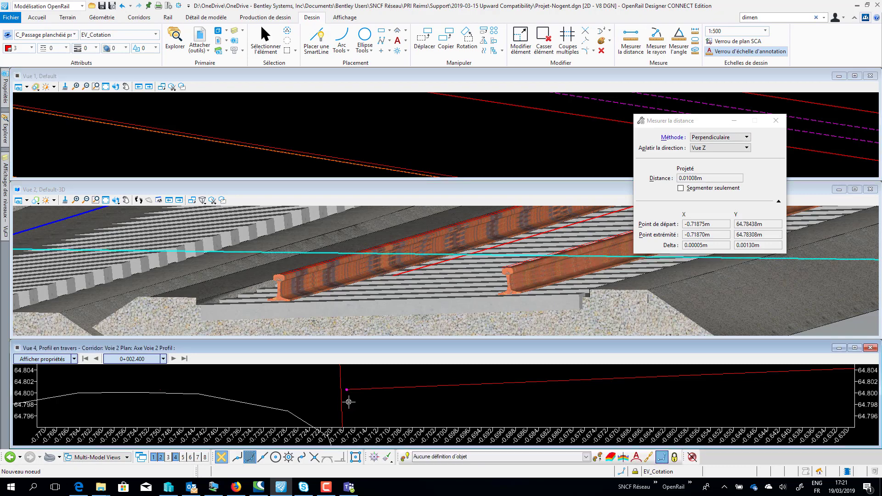
pyautogui.click(347, 390)
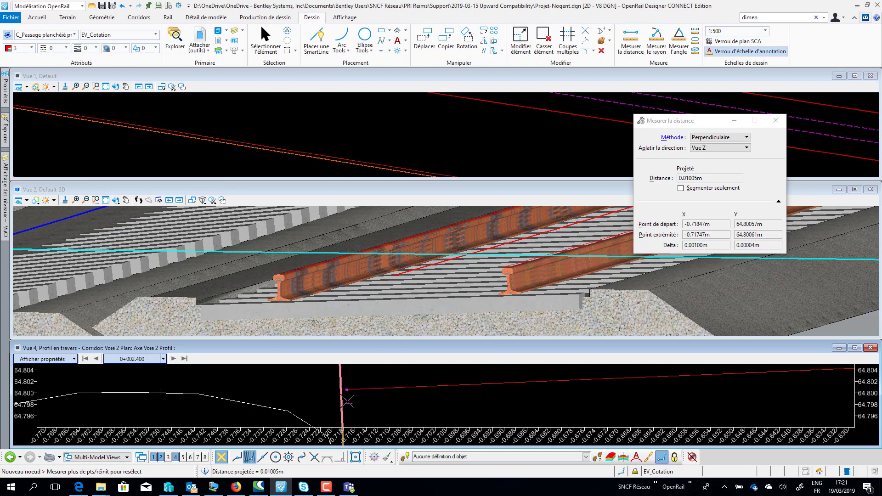
pyautogui.scroll(-3, 343, 401)
pyautogui.rightClick(333, 402)
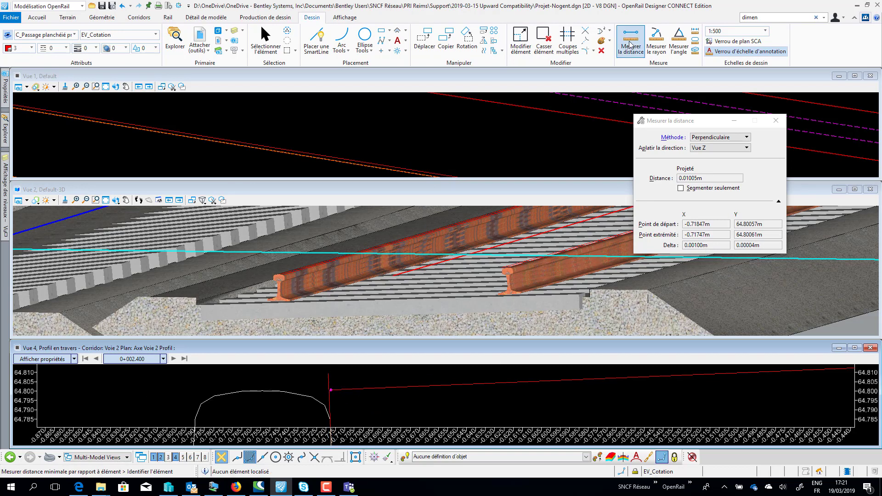
# - Measure the length of the sloping red line between the two rails in the cross-section
pyautogui.click(695, 31)
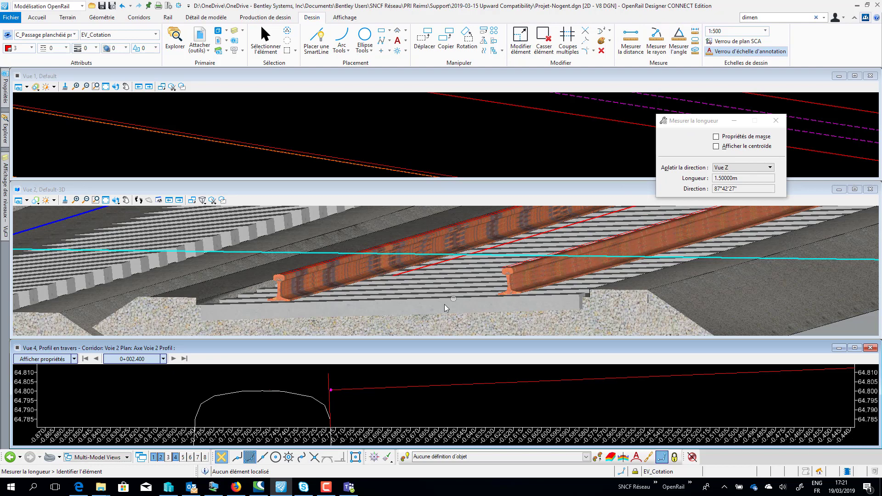
pyautogui.click(375, 388)
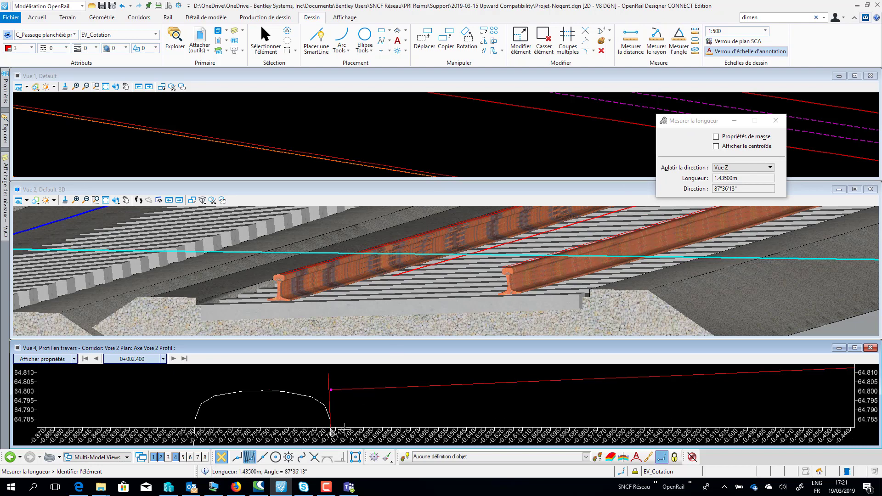
pyautogui.moveTo(735, 179); pyautogui.dragTo(708, 179)
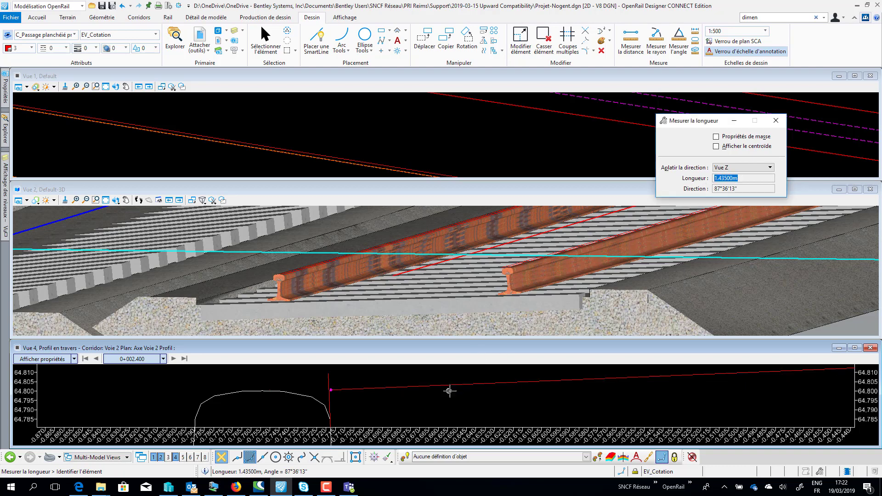
# - Extend the left end of the sloping red line to the V2-RailG point on top of the left rail head
pyautogui.click(266, 39)
pyautogui.click(343, 391)
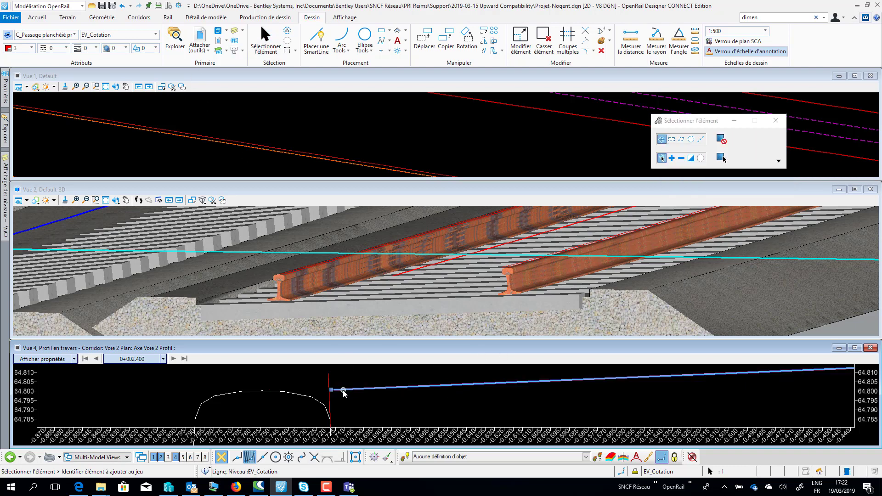
pyautogui.moveTo(331, 390); pyautogui.dragTo(223, 395)
pyautogui.scroll(2, 223, 394)
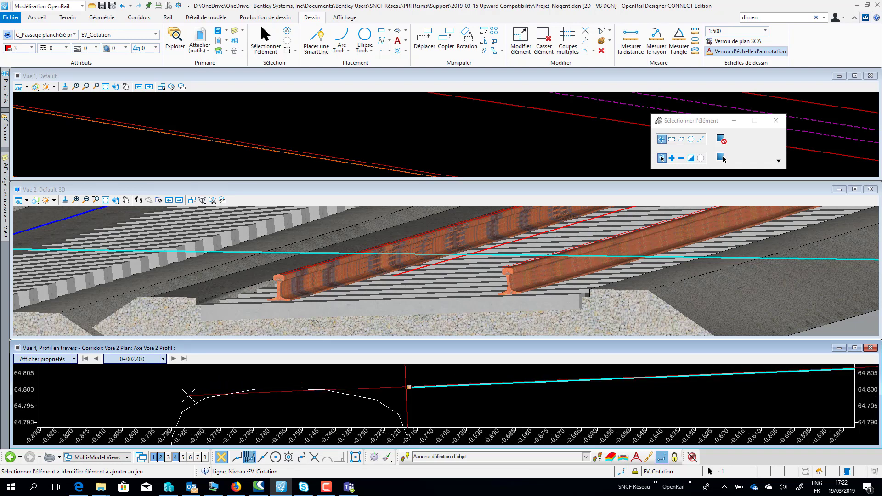
pyautogui.scroll(1, 311, 382)
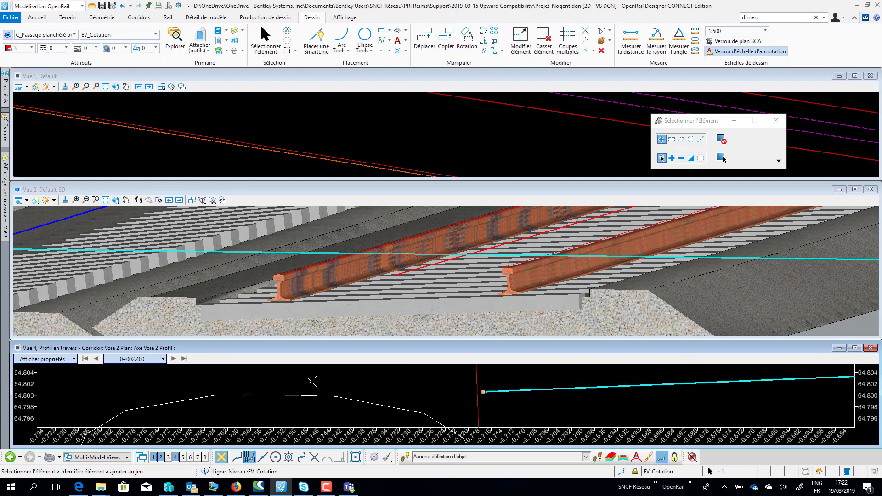
pyautogui.scroll(1, 294, 388)
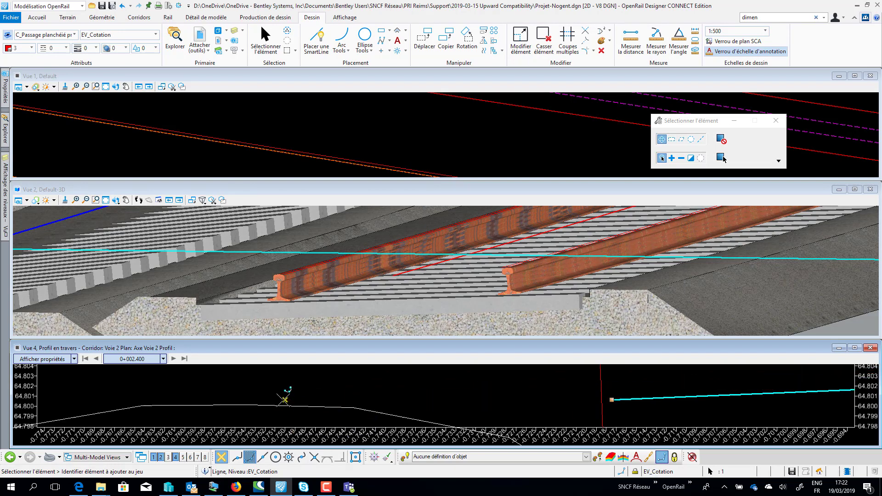
pyautogui.click(284, 400)
pyautogui.click(259, 391)
pyautogui.scroll(-2, 260, 392)
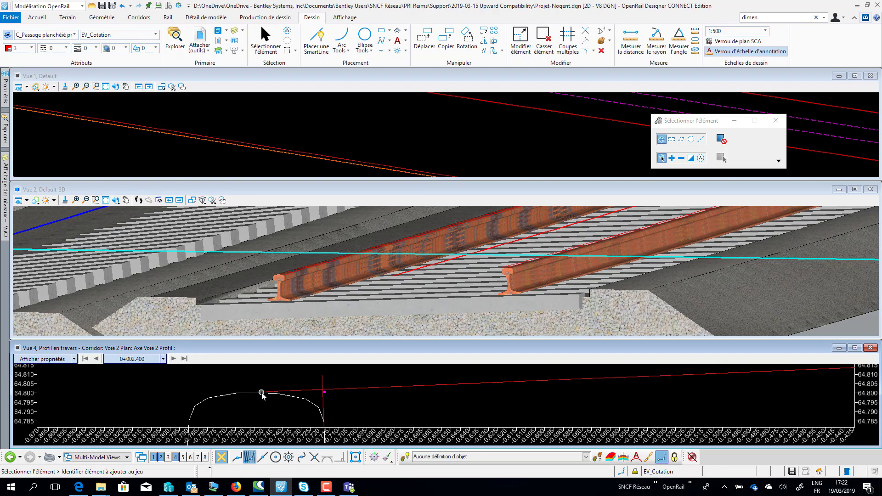
# - Extend the right end of the sloping red line to the V2-RailD point on top of the right rail head
pyautogui.scroll(-3, 376, 406)
pyautogui.moveTo(531, 407); pyautogui.dragTo(289, 410, button='middle')
pyautogui.rightClick(511, 391)
pyautogui.scroll(2, 561, 403)
pyautogui.click(545, 398)
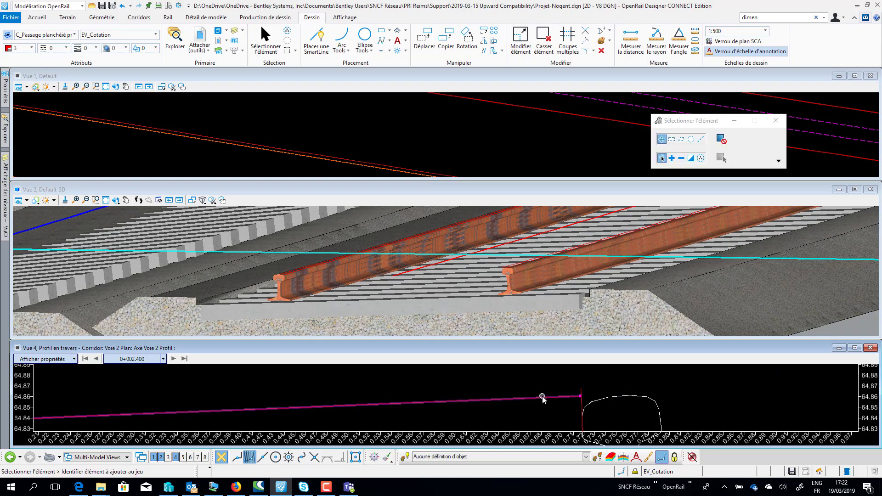
pyautogui.scroll(3, 615, 391)
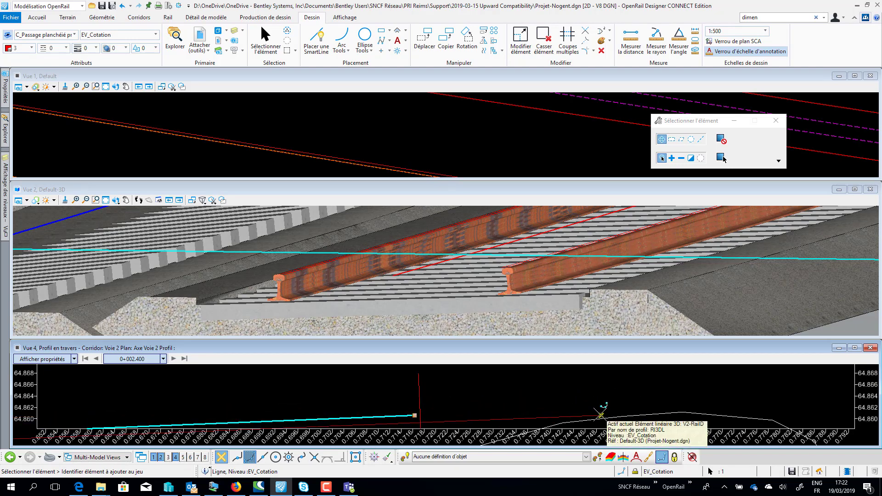
pyautogui.click(600, 415)
pyautogui.click(571, 393)
pyautogui.scroll(-3, 571, 393)
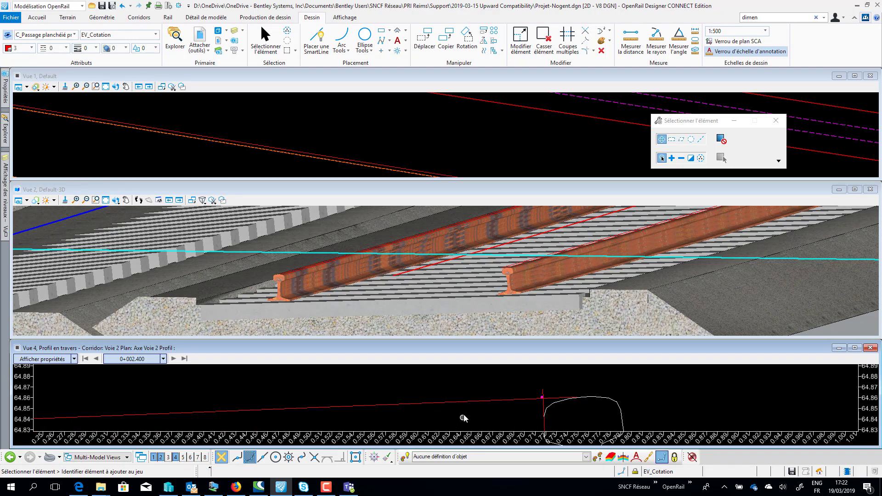
# - Measure the height difference in the cross-section from V2-RailD to V2-RailG with the method Entre points
pyautogui.moveTo(465, 418); pyautogui.dragTo(570, 409, button='middle')
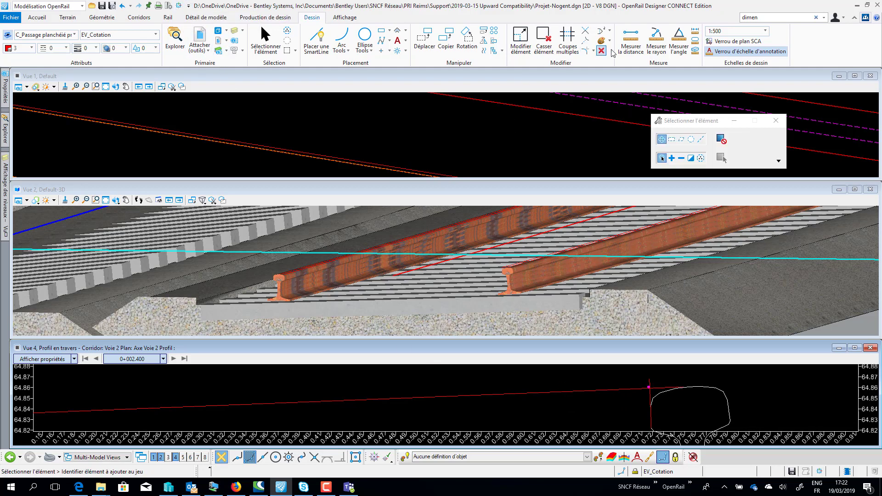
pyautogui.click(631, 39)
pyautogui.click(701, 137)
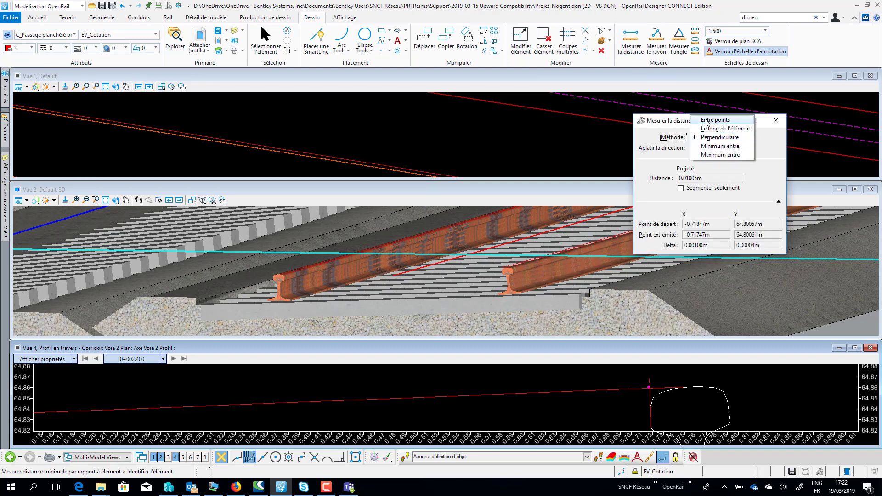
pyautogui.click(710, 147)
pyautogui.click(682, 386)
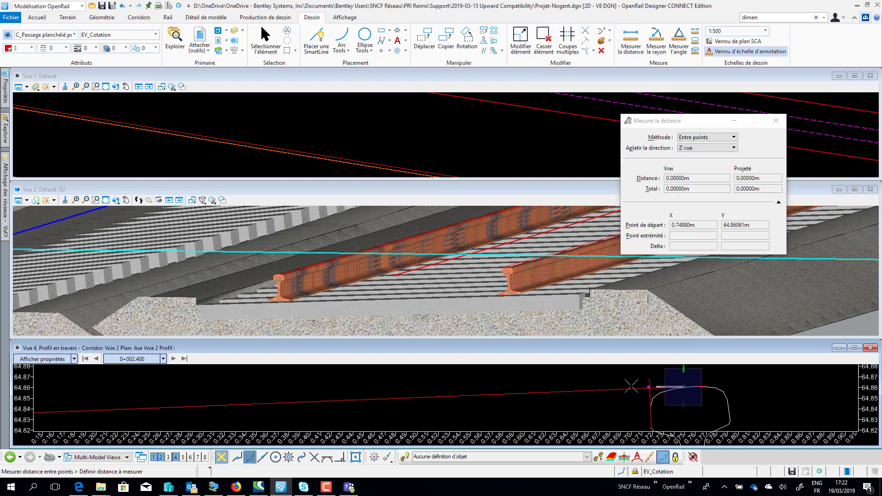
pyautogui.scroll(-3, 565, 412)
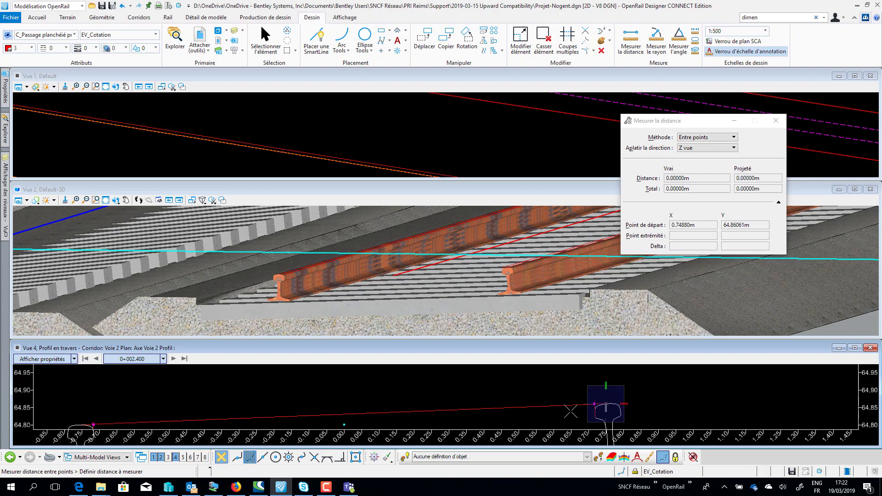
pyautogui.scroll(-2, 426, 397)
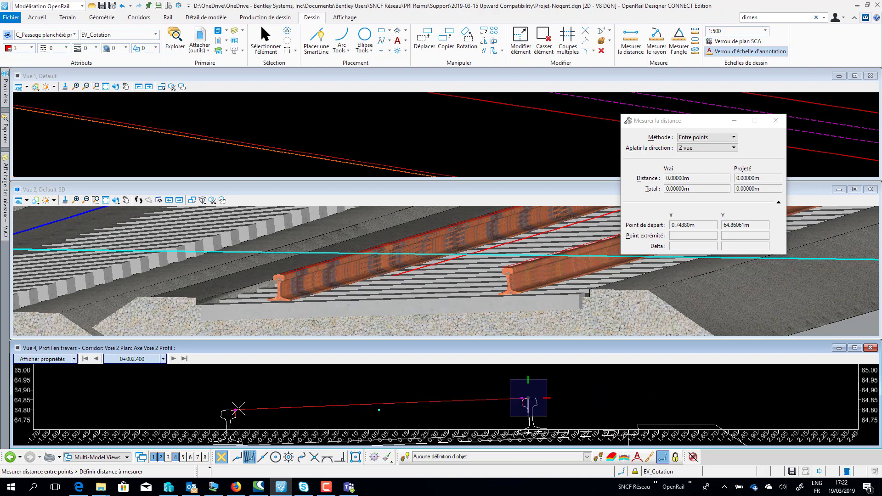
pyautogui.scroll(7, 237, 407)
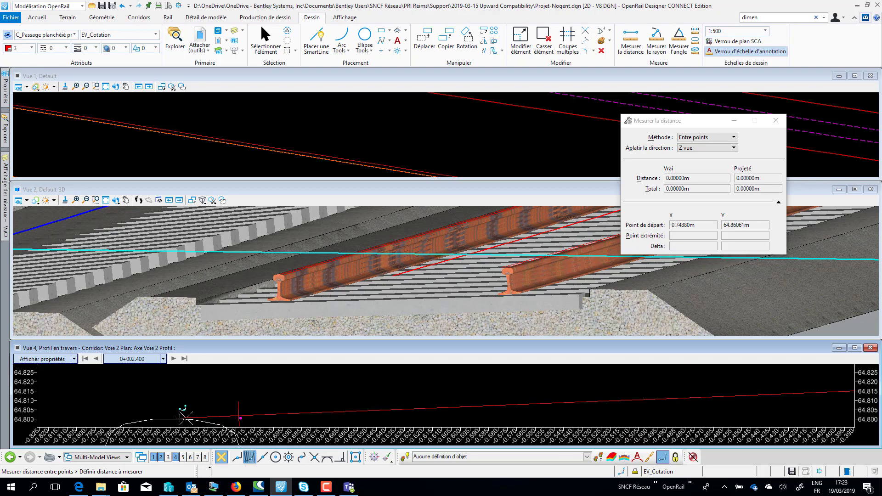
pyautogui.click(181, 417)
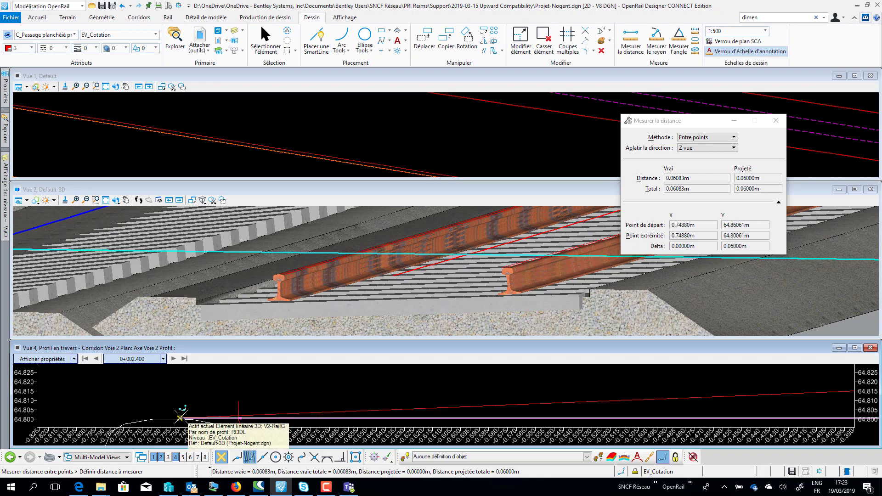
pyautogui.doubleClick(739, 246)
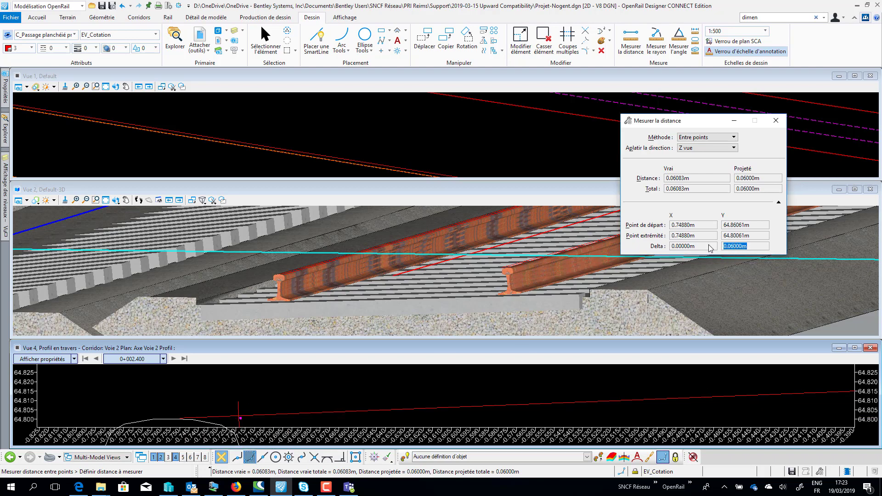
# - Measure the height difference from the control point beside the left rail head to the RI3DL3 point beside the right one
pyautogui.click(239, 418)
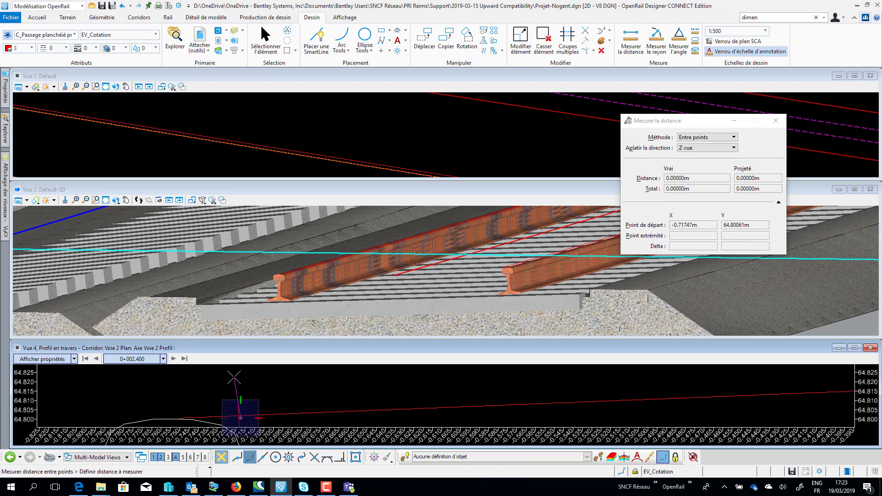
pyautogui.scroll(-5, 262, 415)
pyautogui.scroll(-2, 263, 415)
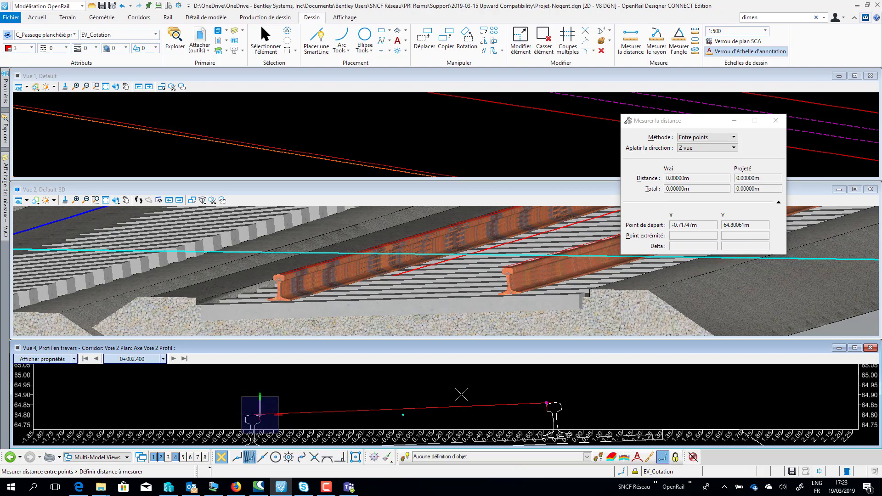
pyautogui.scroll(12, 543, 401)
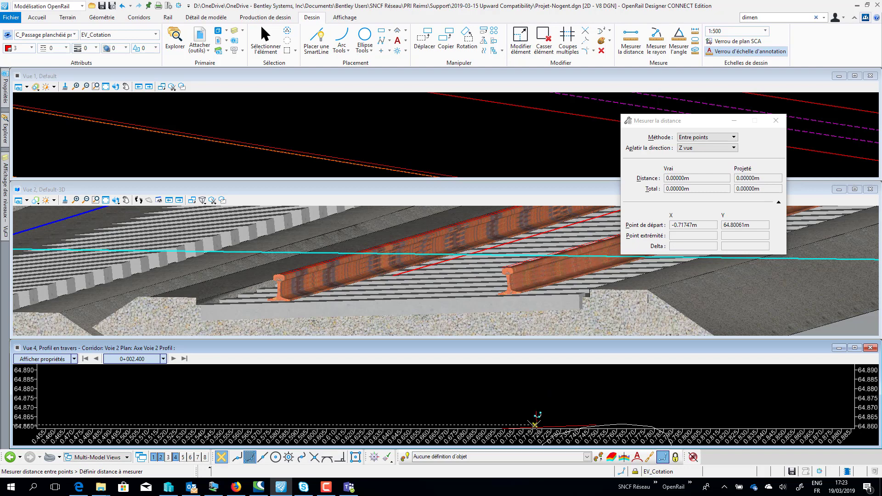
pyautogui.click(538, 416)
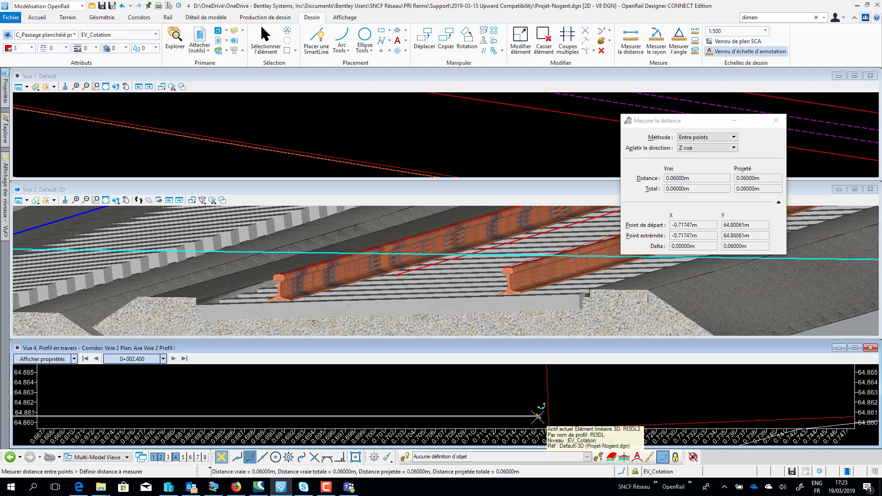
pyautogui.doubleClick(768, 189)
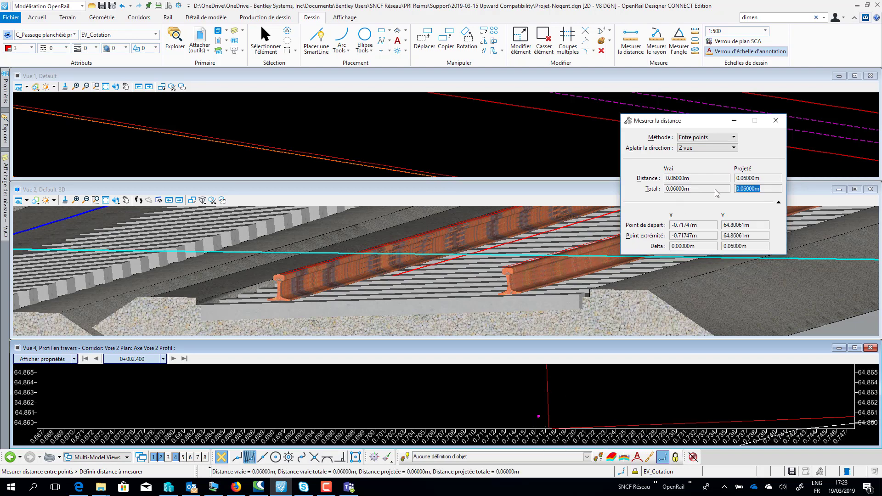
pyautogui.moveTo(622, 242); pyautogui.dragTo(635, 242)
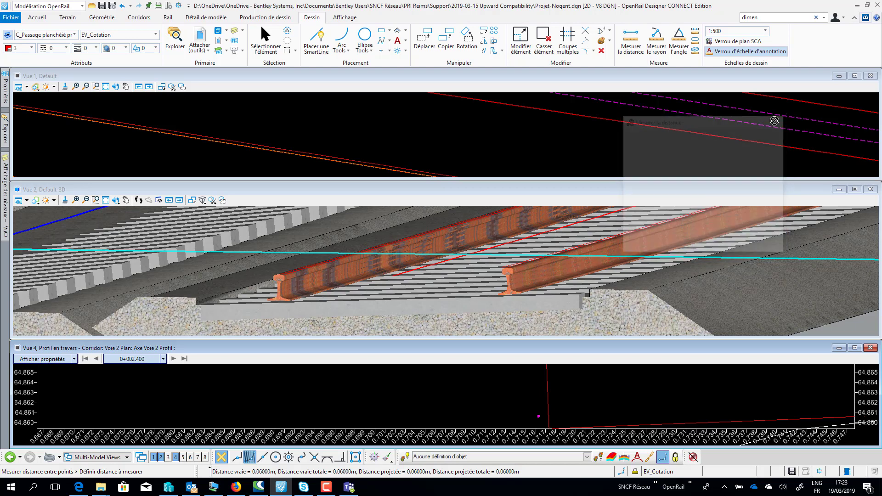
pyautogui.click(266, 38)
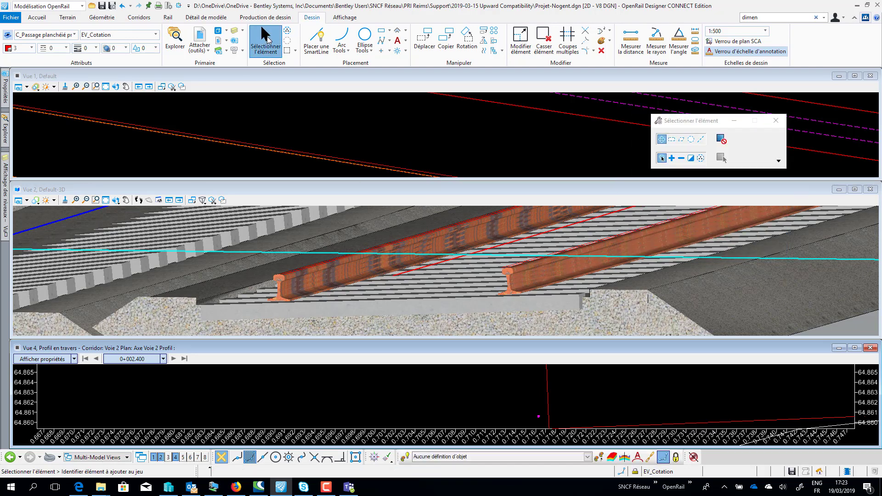
pyautogui.scroll(-4, 407, 261)
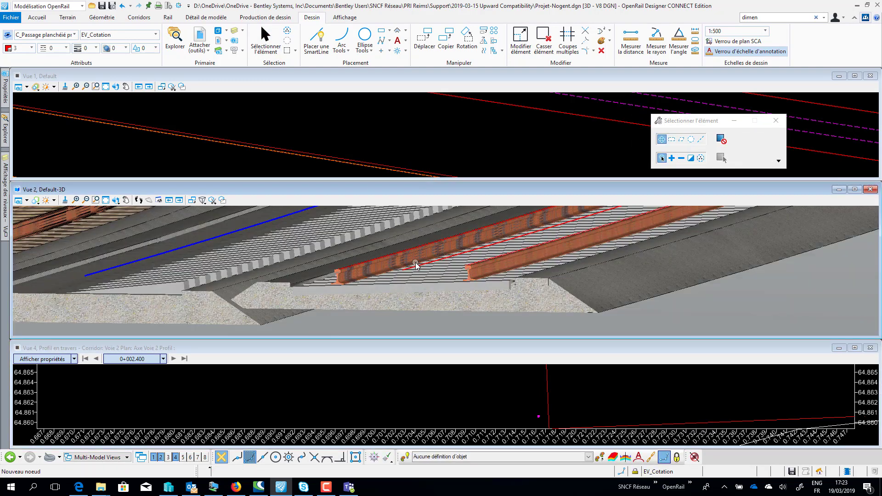
pyautogui.scroll(-5, 395, 390)
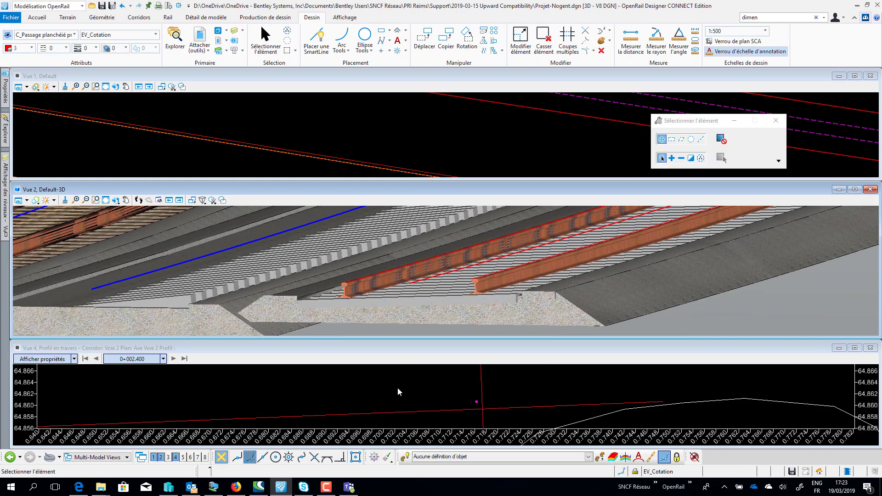